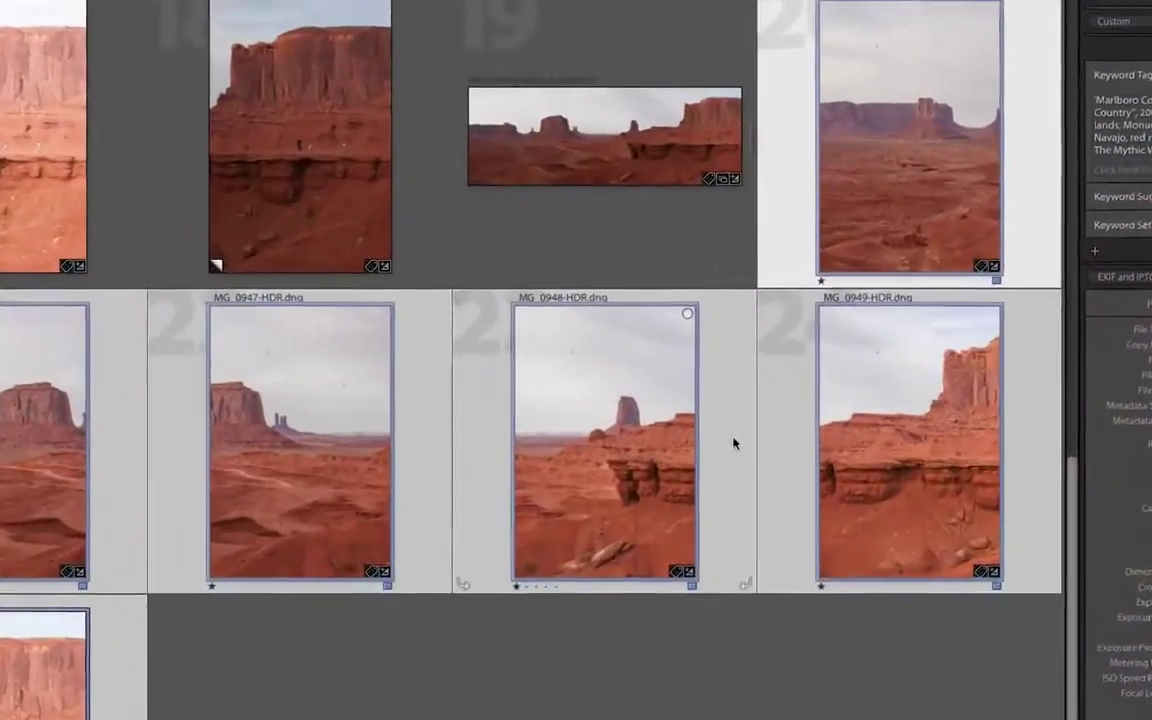
Step: Select the six HDR images from _MG_0945-HDR.dng through _MG_0950-HDR.dng in the grid
right_click(700, 430)
mouse_move(745, 446)
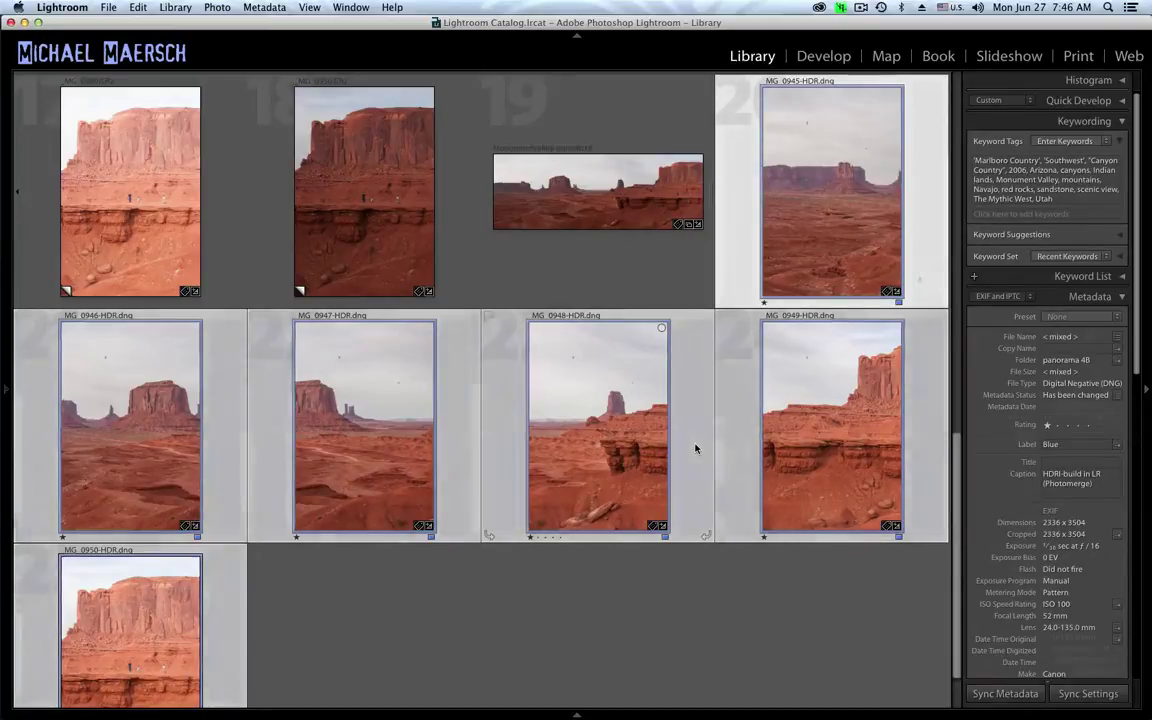
click(916, 282)
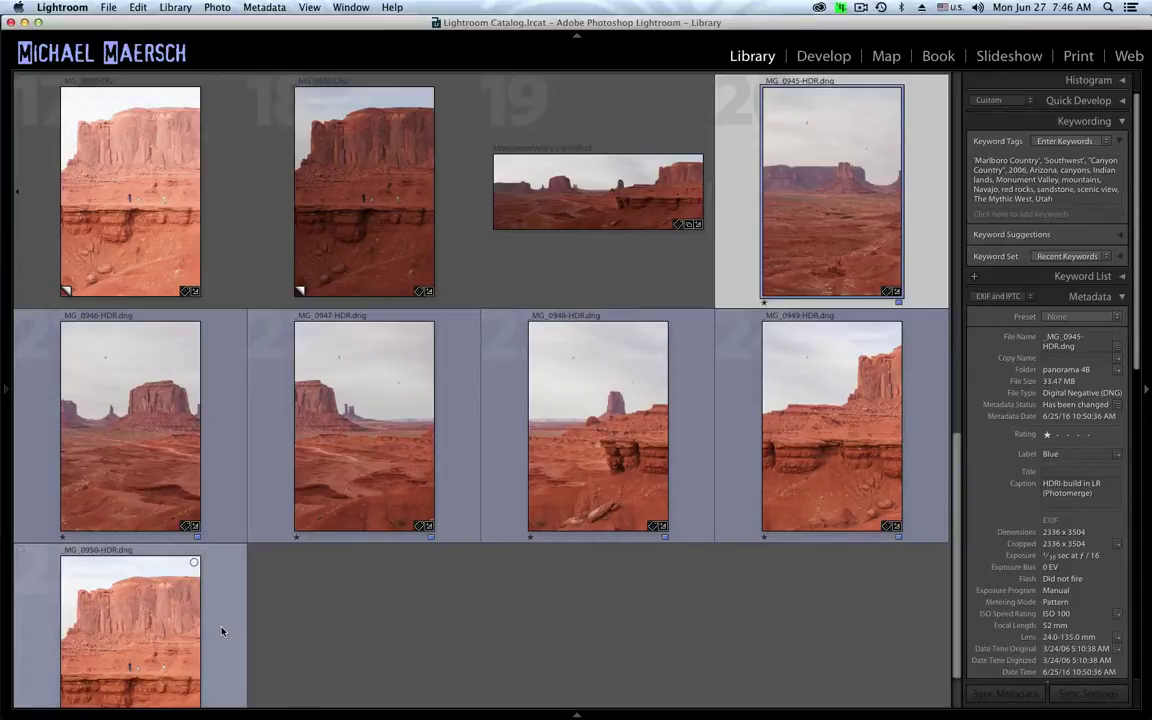
key(shift)
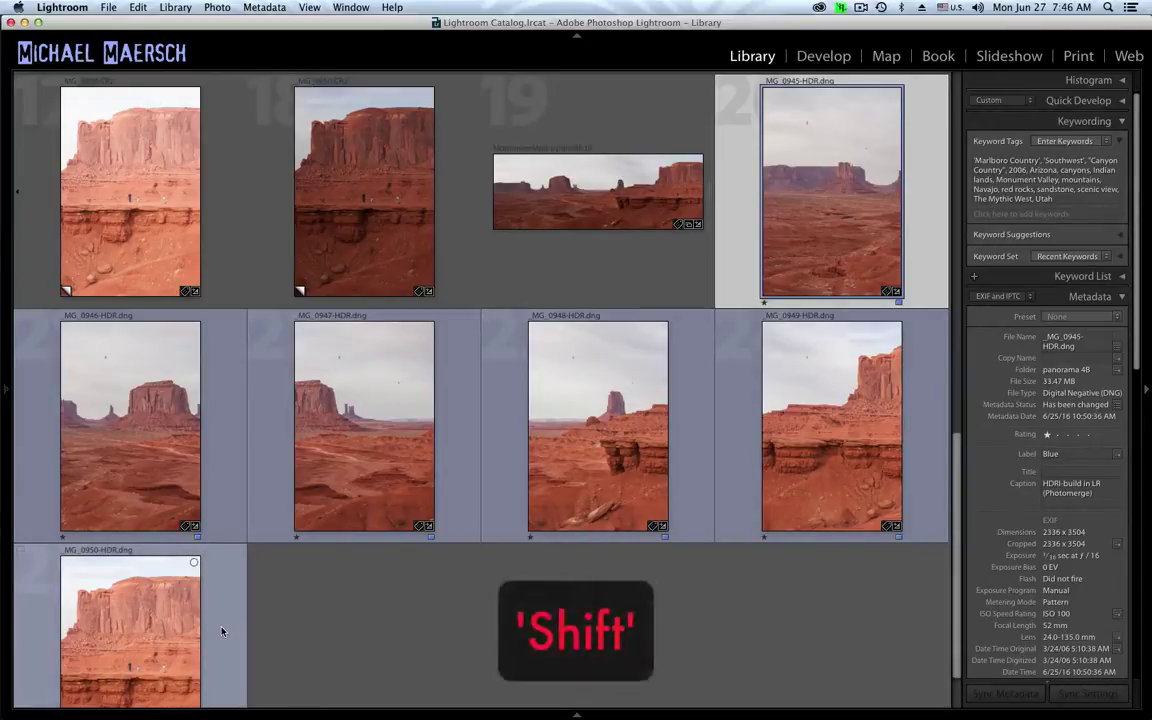
shift+click(221, 631)
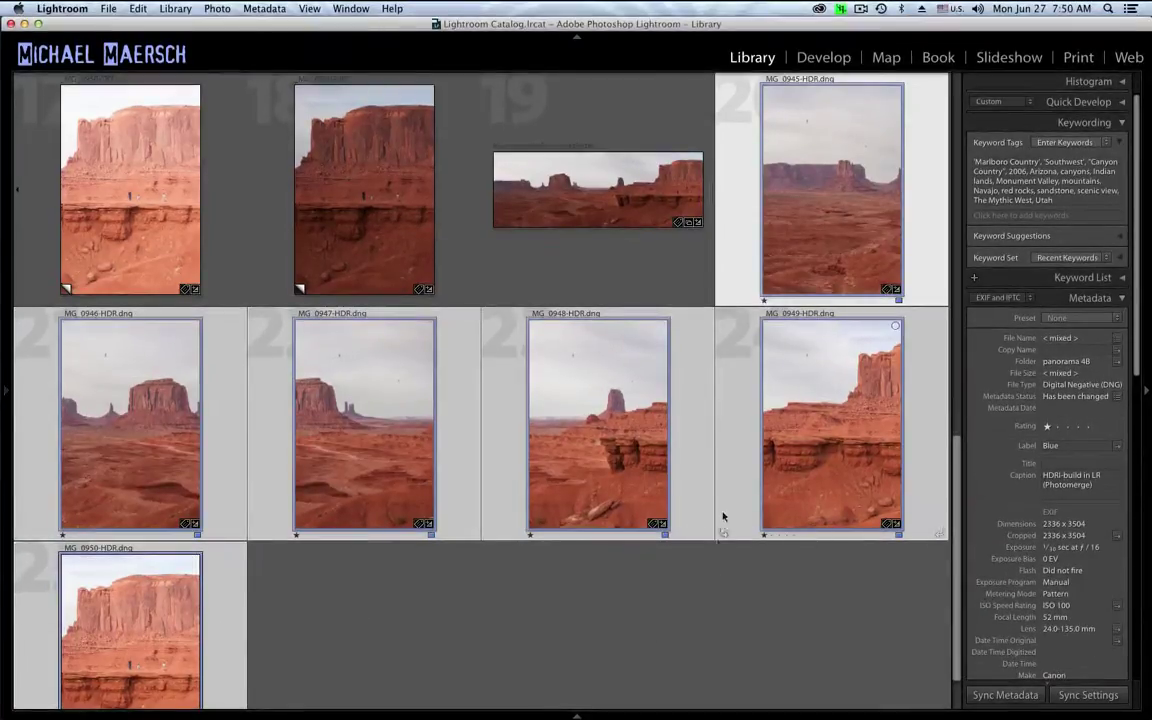
Step: Start a Panorama photo merge of the six selected HDR images
right_click(697, 427)
mouse_move(707, 425)
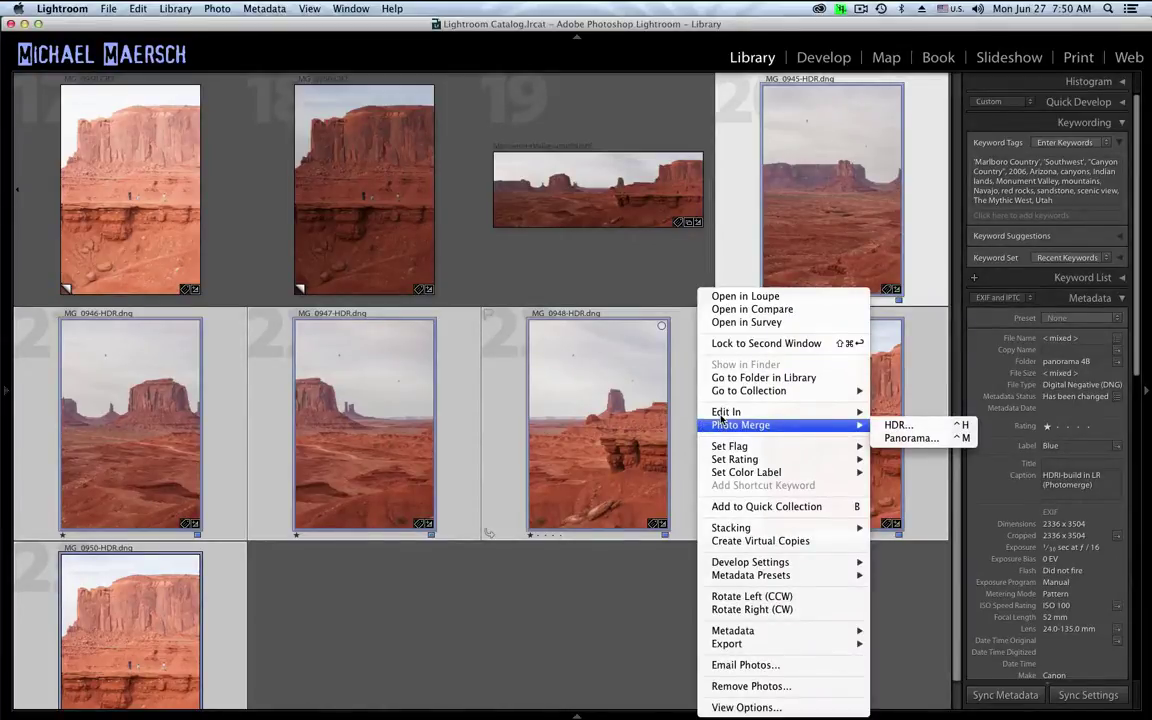
click(890, 439)
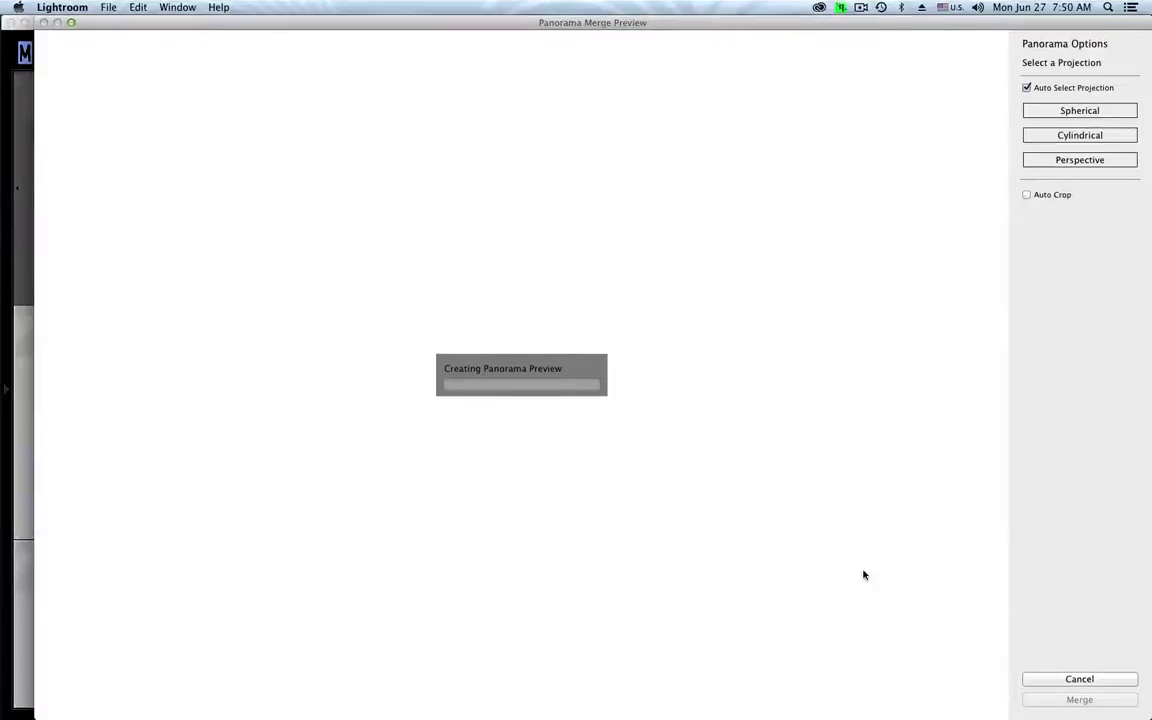
Step: Turn off Auto Select Projection and preview the uncropped panorama in the Cylindrical and Perspective projections
click(1028, 196)
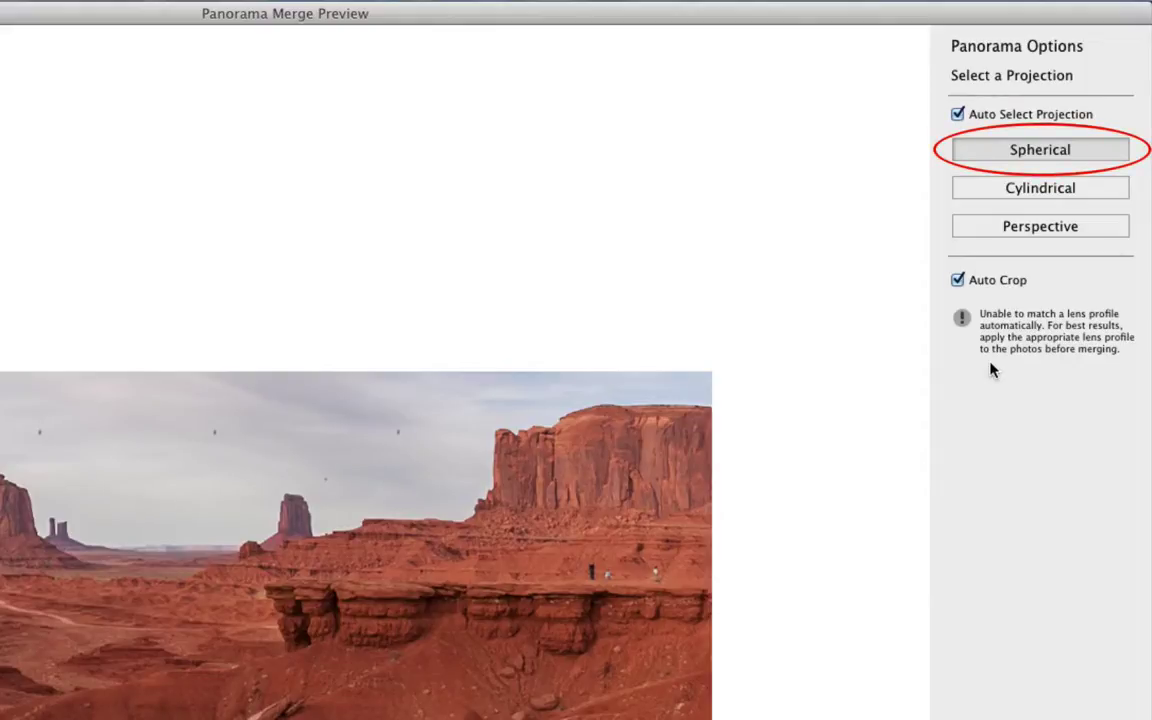
click(957, 114)
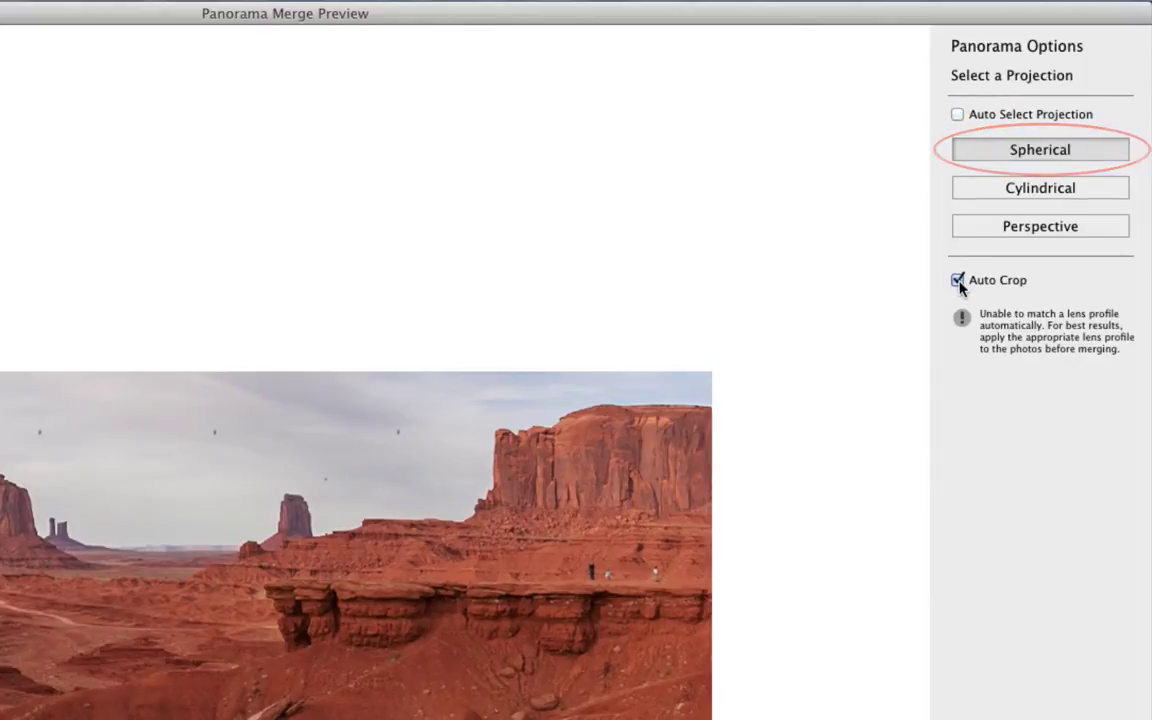
click(958, 281)
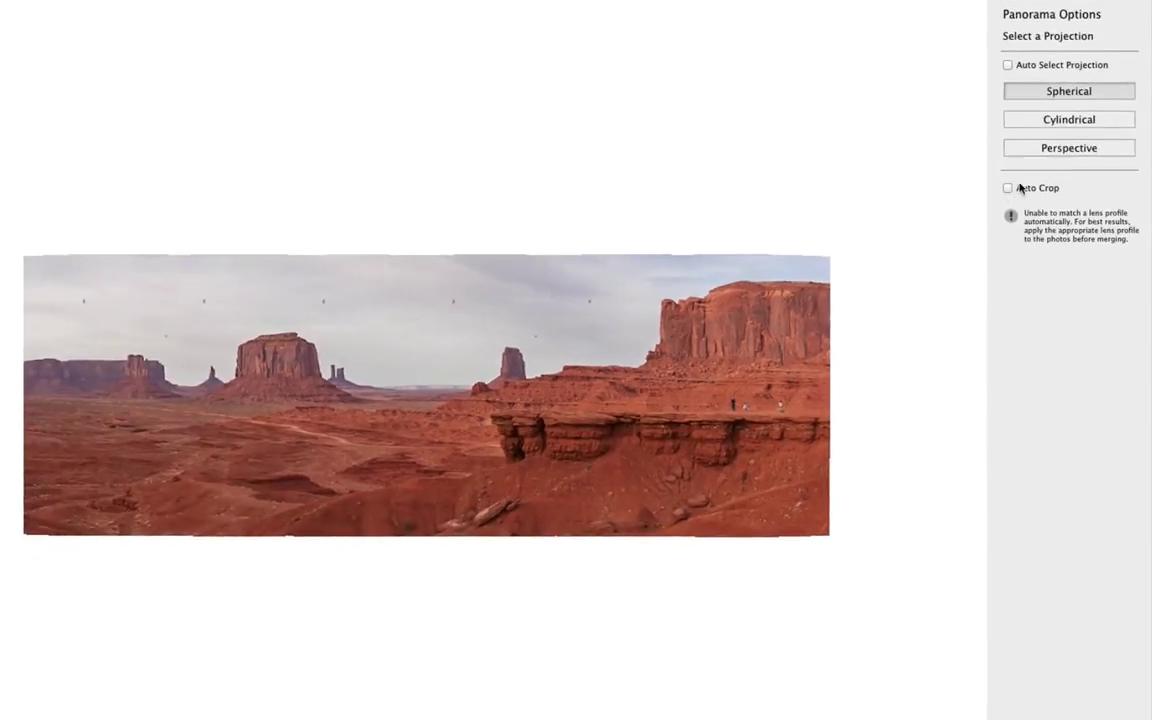
click(1030, 120)
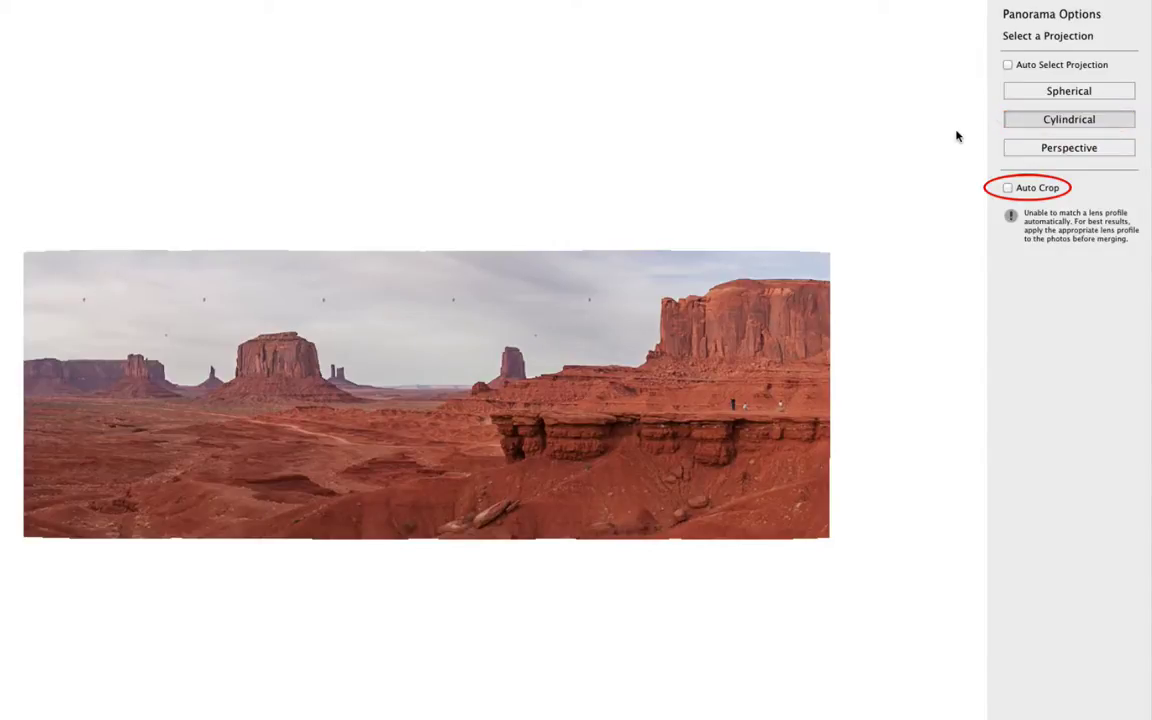
click(1020, 149)
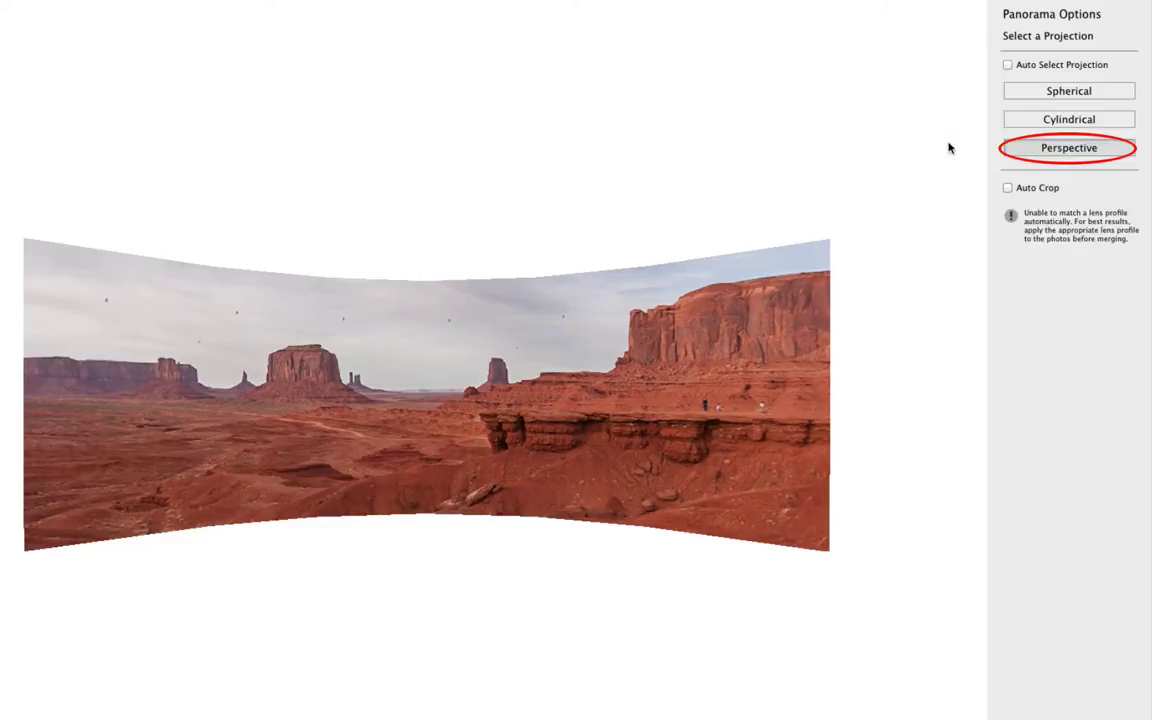
Step: Enable Auto Crop and preview the cropped panorama in the Cylindrical and Spherical projections
click(1008, 189)
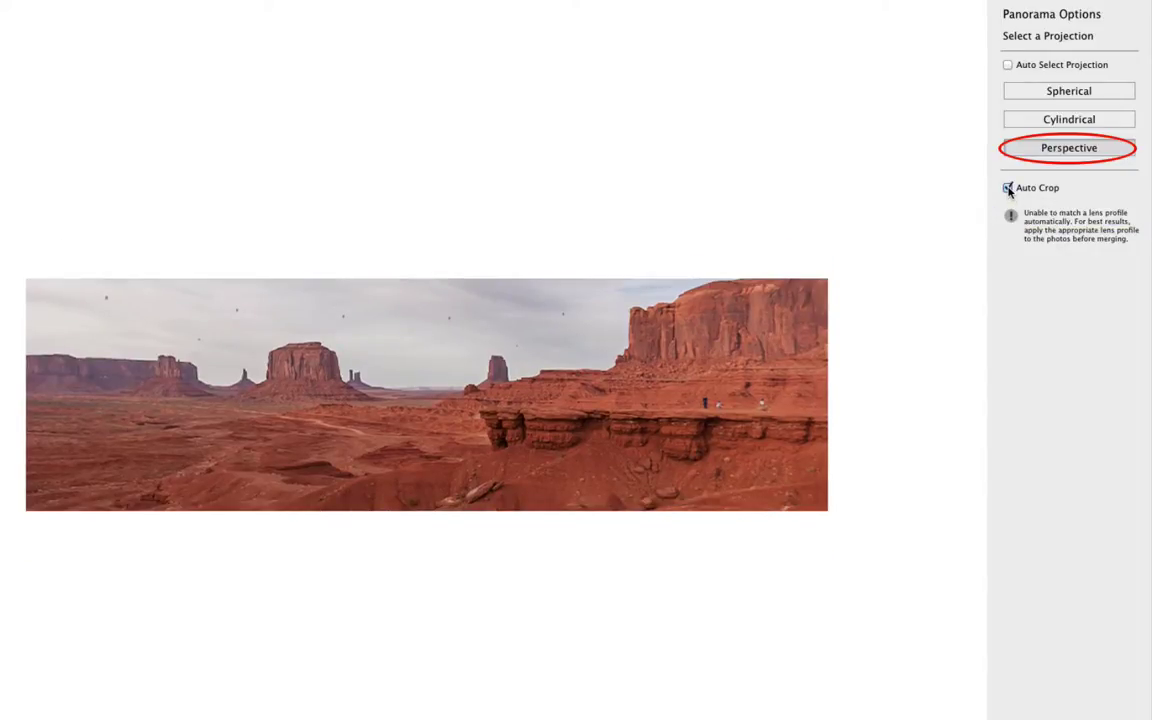
click(1020, 123)
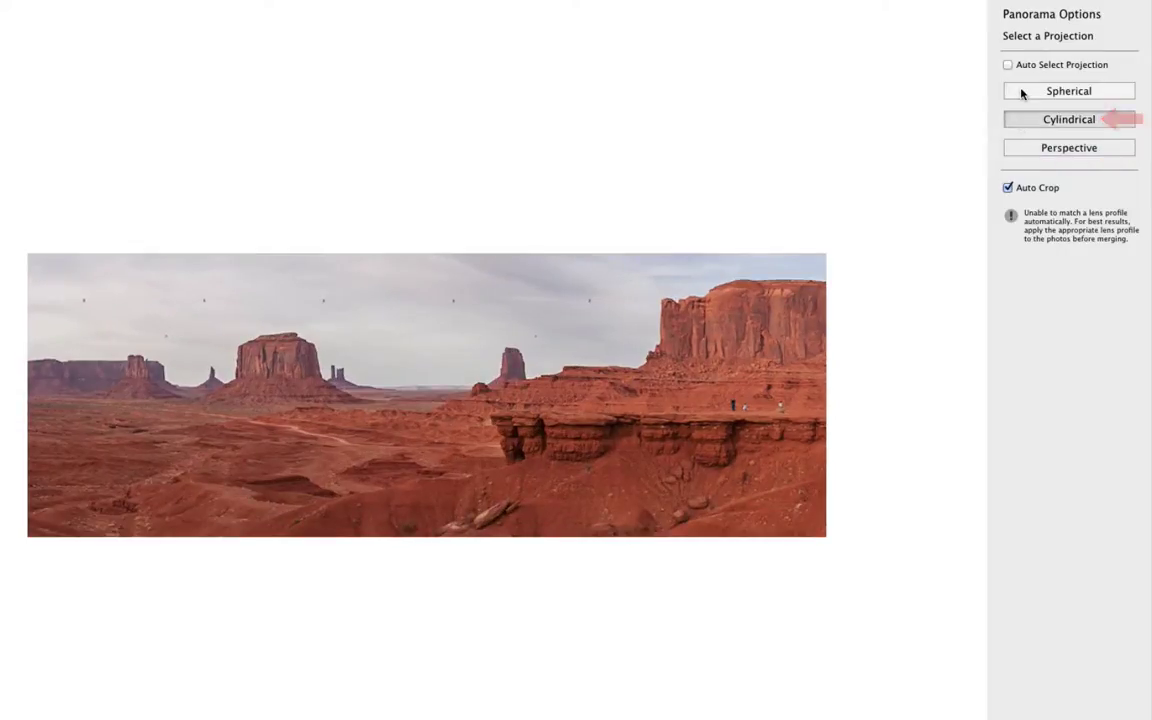
click(1022, 92)
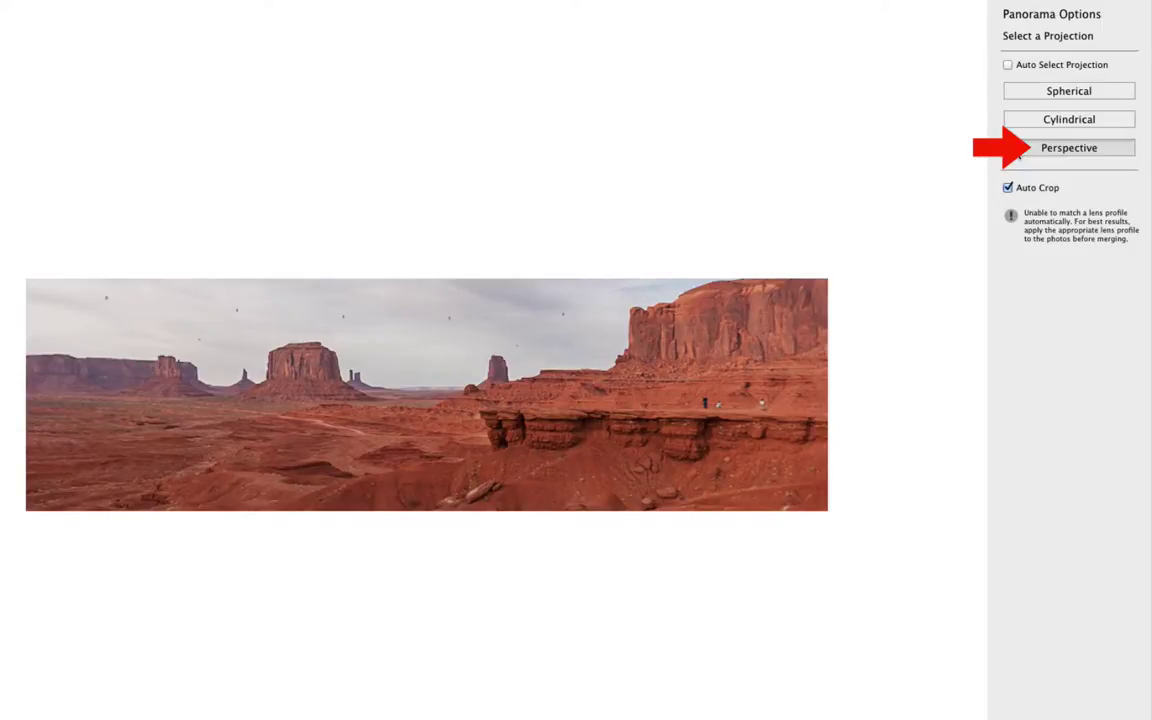
Step: Compare the Perspective projection with and without Auto Crop, then go through Cylindrical and choose Spherical with Auto Crop on
click(1016, 150)
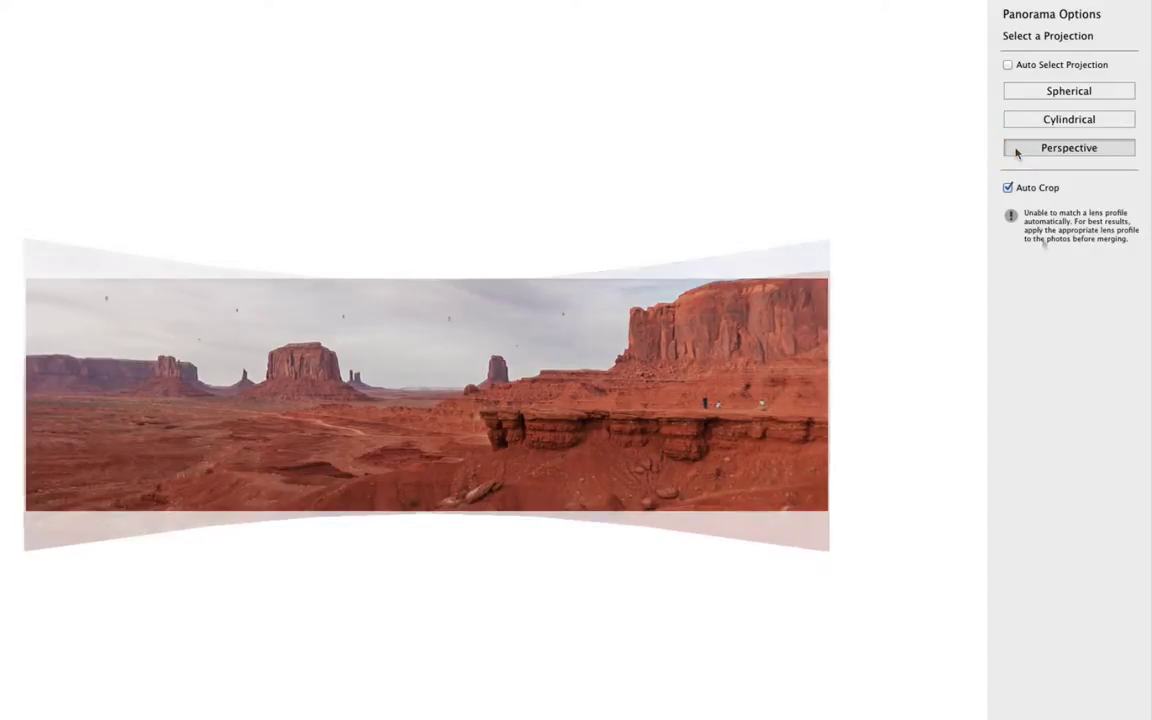
click(1009, 189)
click(1009, 189)
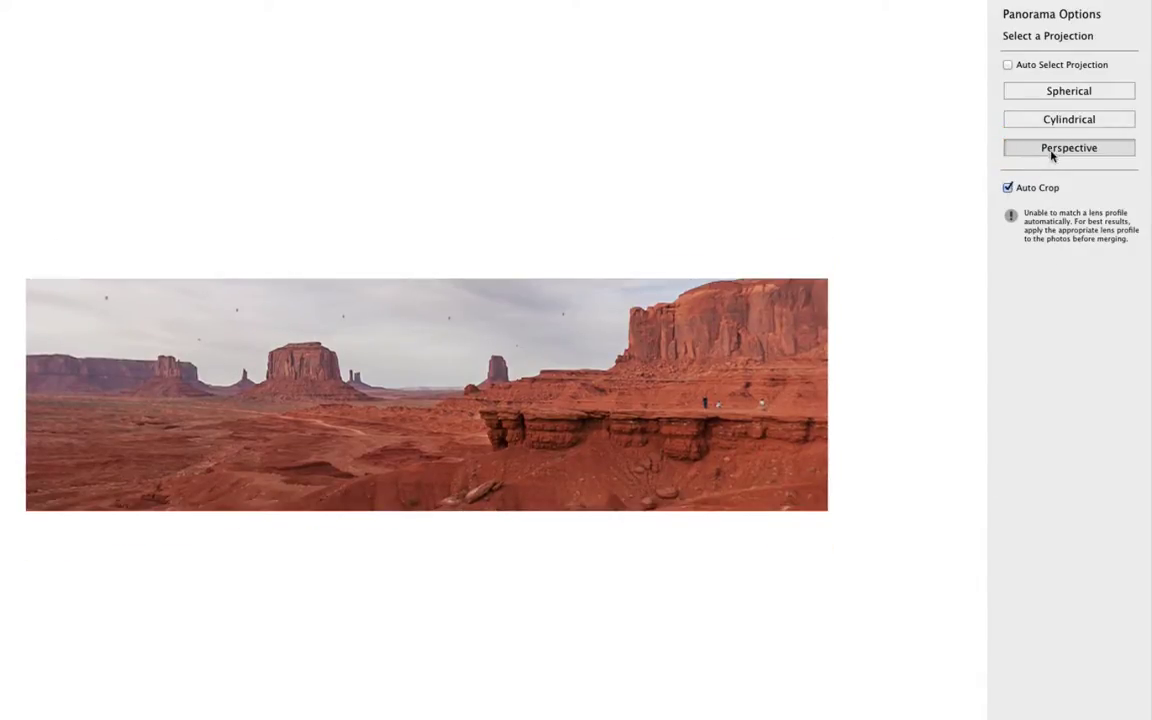
click(1046, 121)
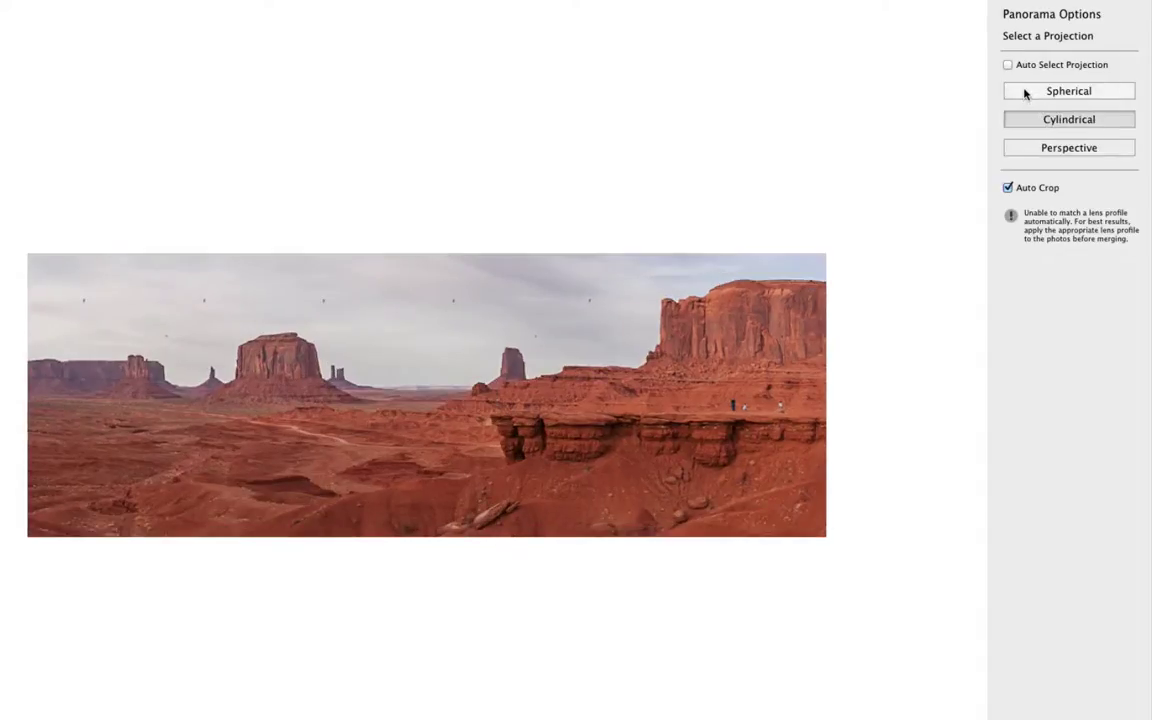
click(1024, 93)
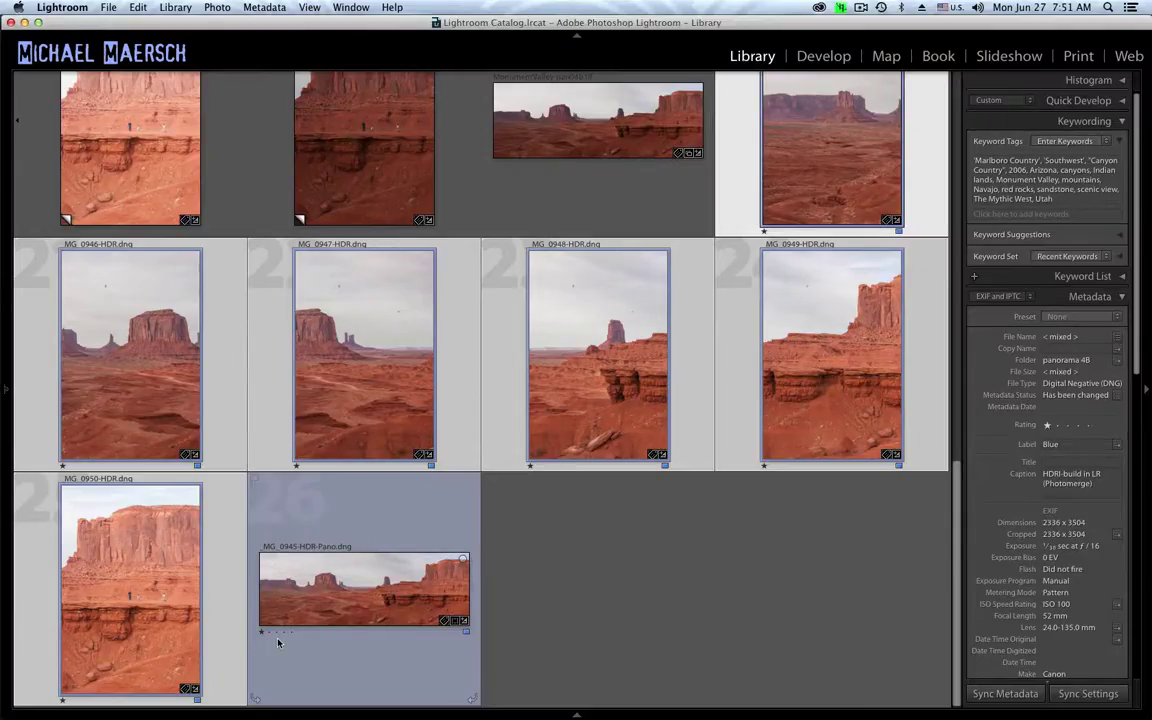
Step: Give the merged panorama _MG_0945-HDR-Pano.dng a three-star rating and open it in the Develop module
key(l)
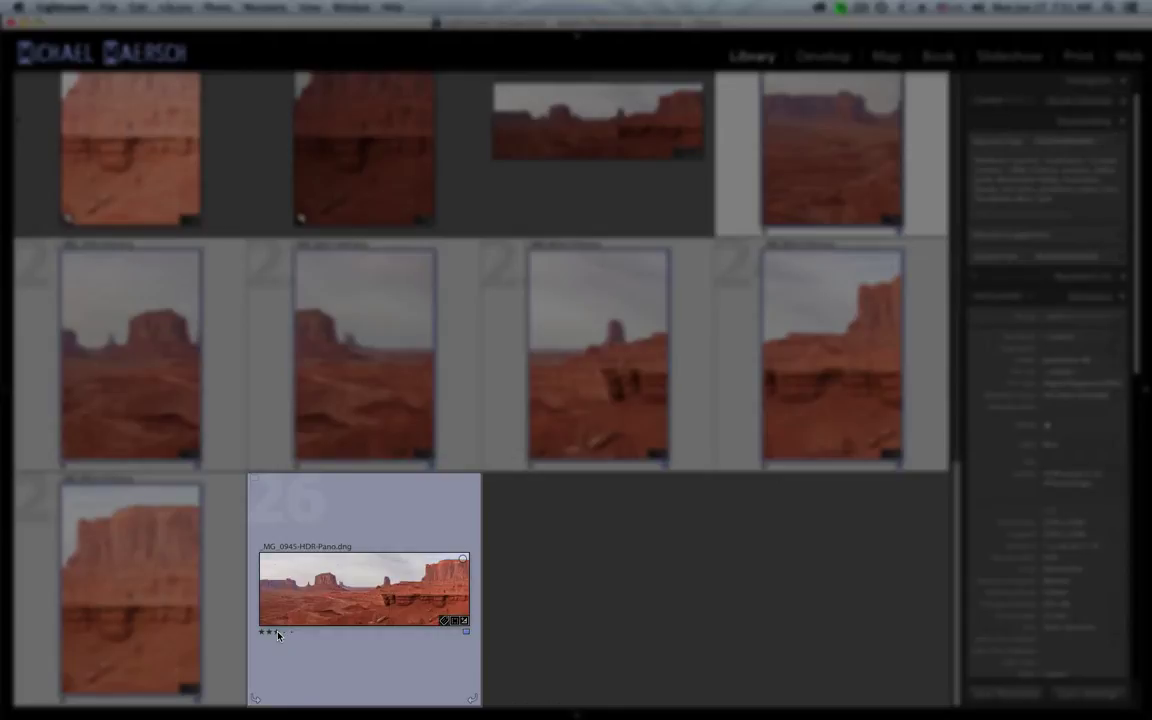
click(379, 679)
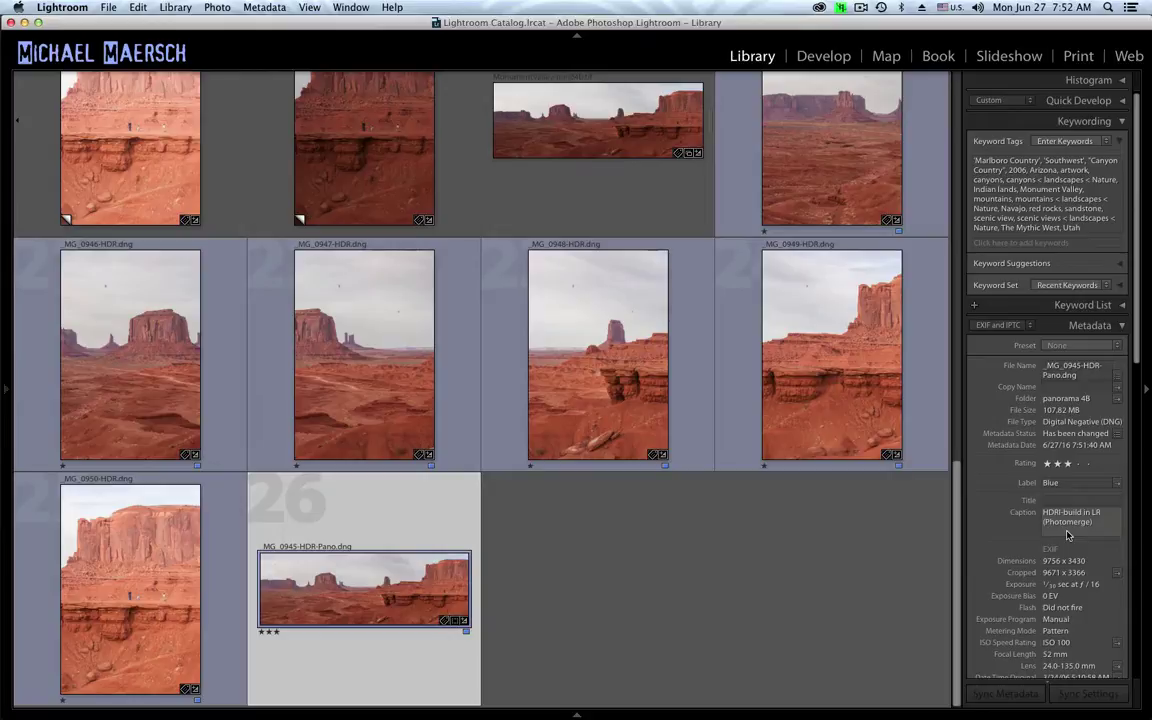
key(d)
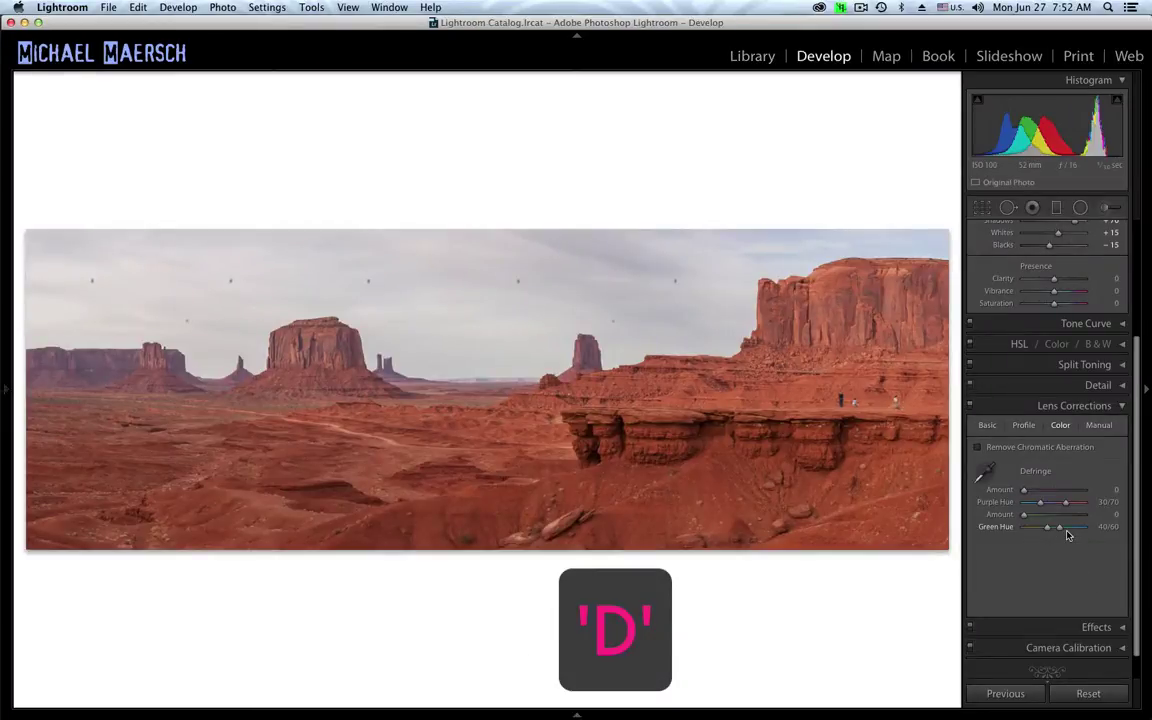
Step: Set the panorama's sharpening Amount to 95 and sharpening Detail to 0, judging the effect on the large mesa
click(1115, 404)
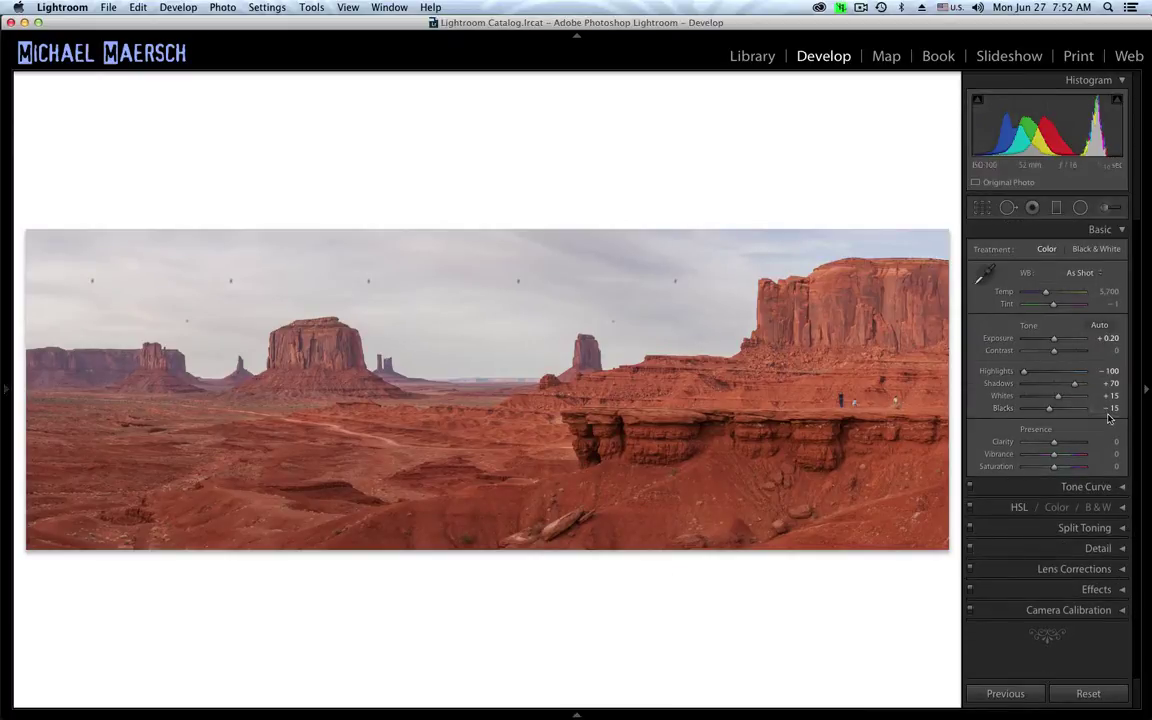
click(1124, 549)
scroll(1118, 540, down, 6)
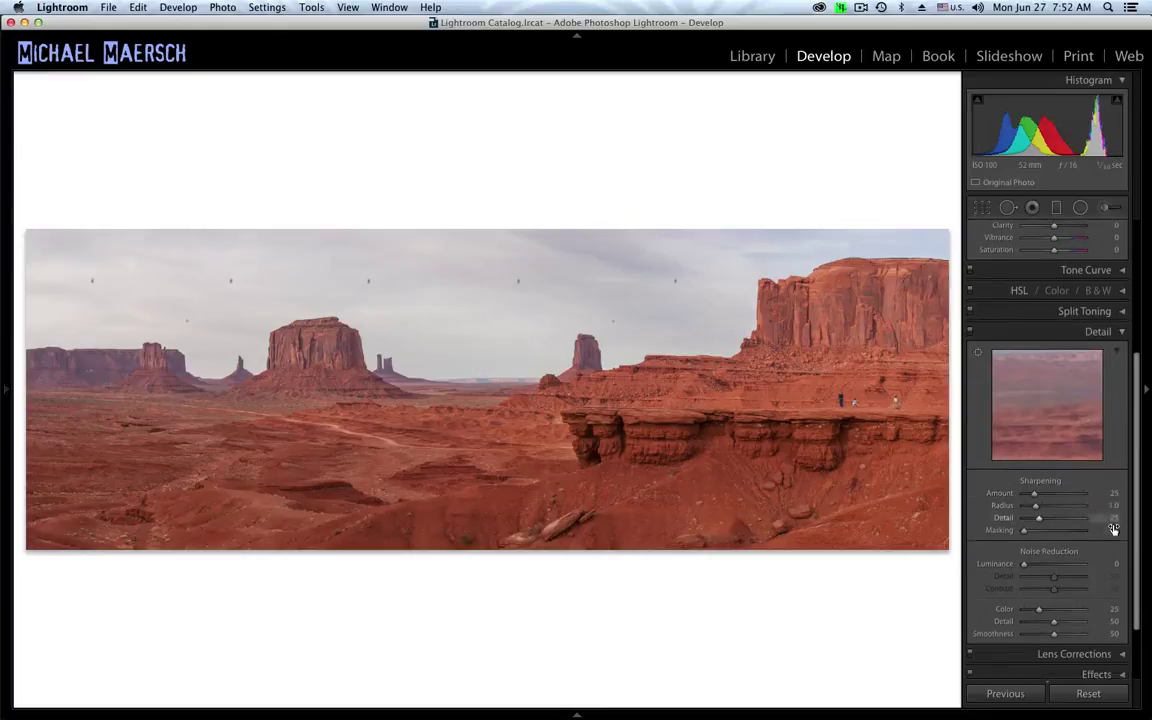
scroll(1113, 533, down, 1)
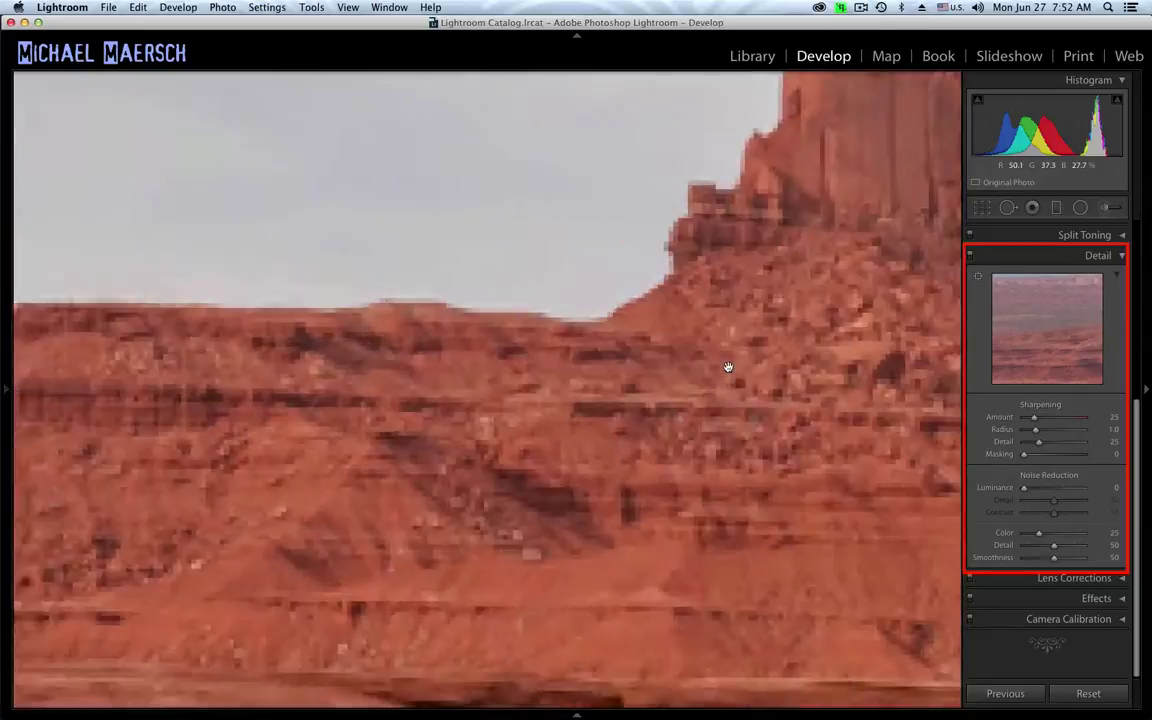
click(735, 350)
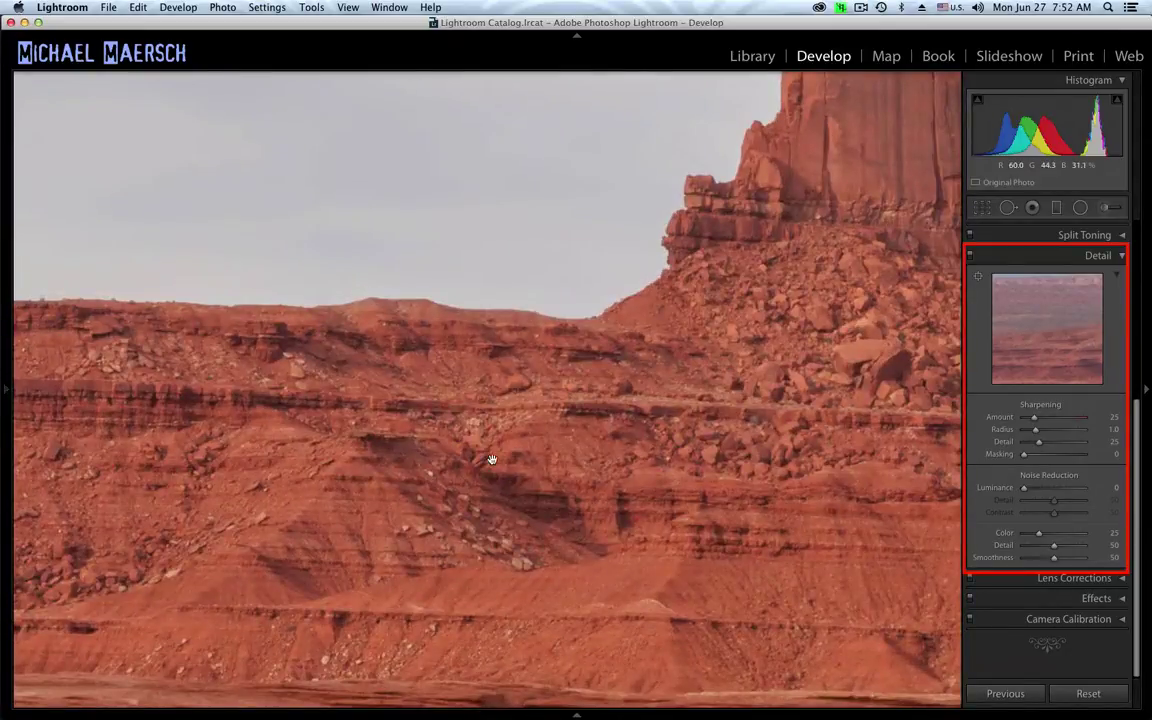
drag(445, 413, 167, 569)
drag(452, 332, 440, 369)
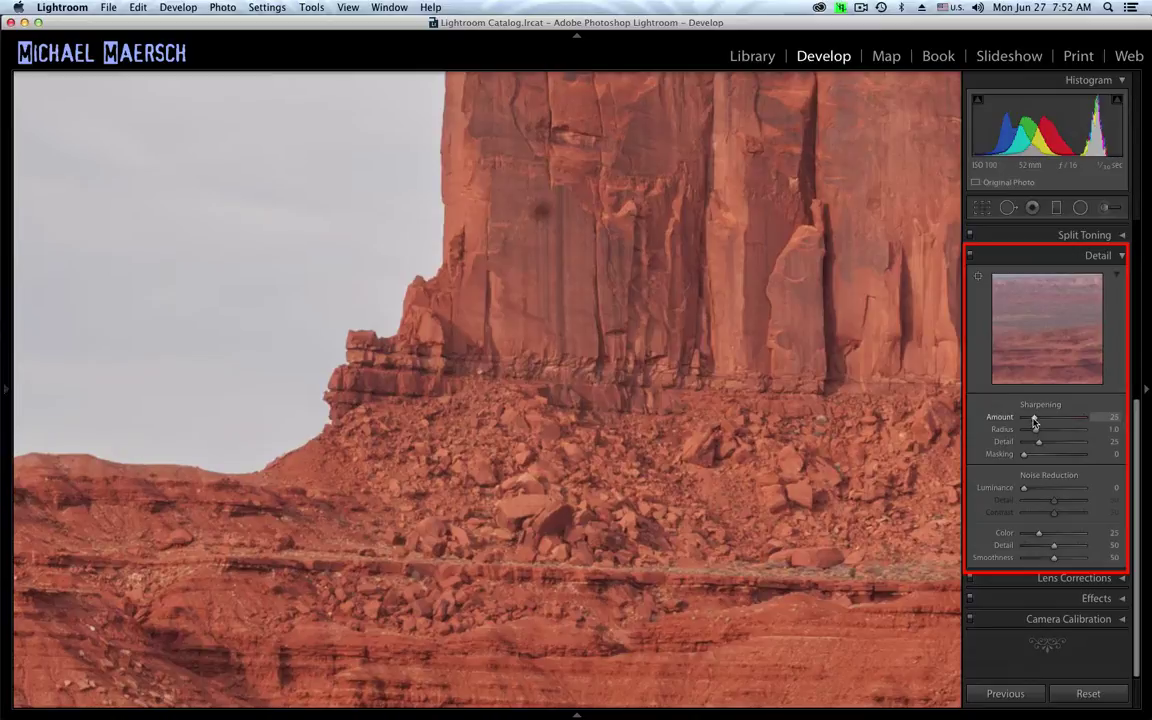
drag(1034, 421, 1042, 424)
drag(1049, 421, 1060, 419)
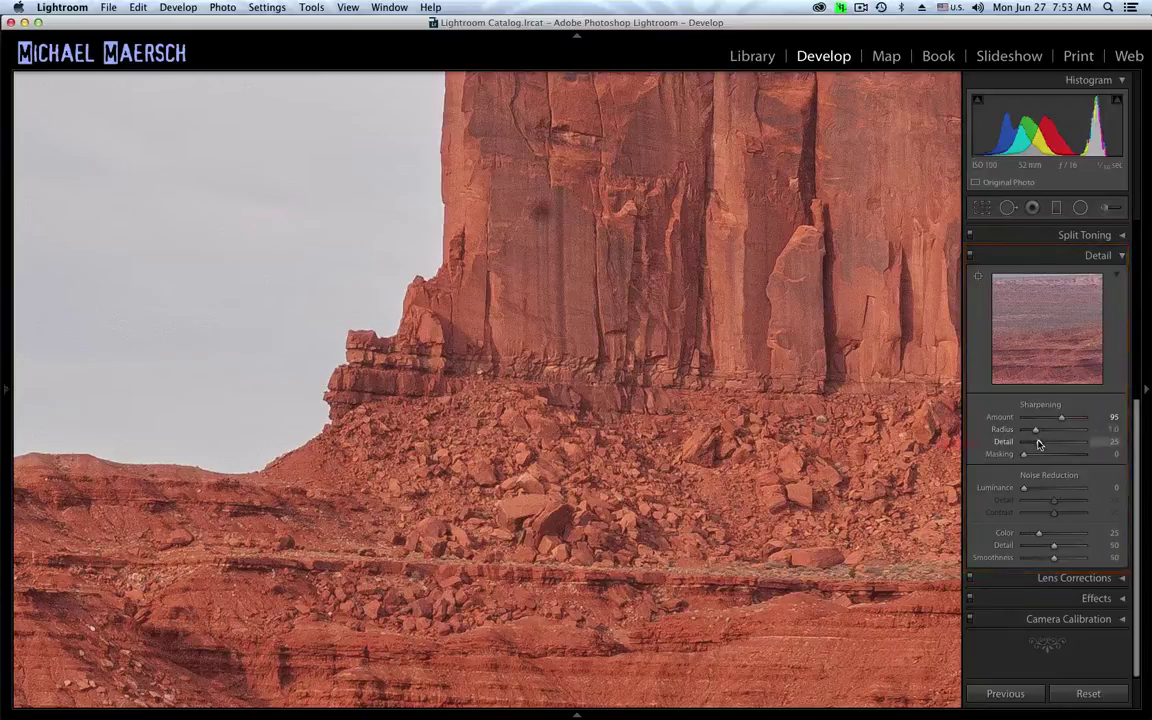
drag(1040, 446, 1030, 443)
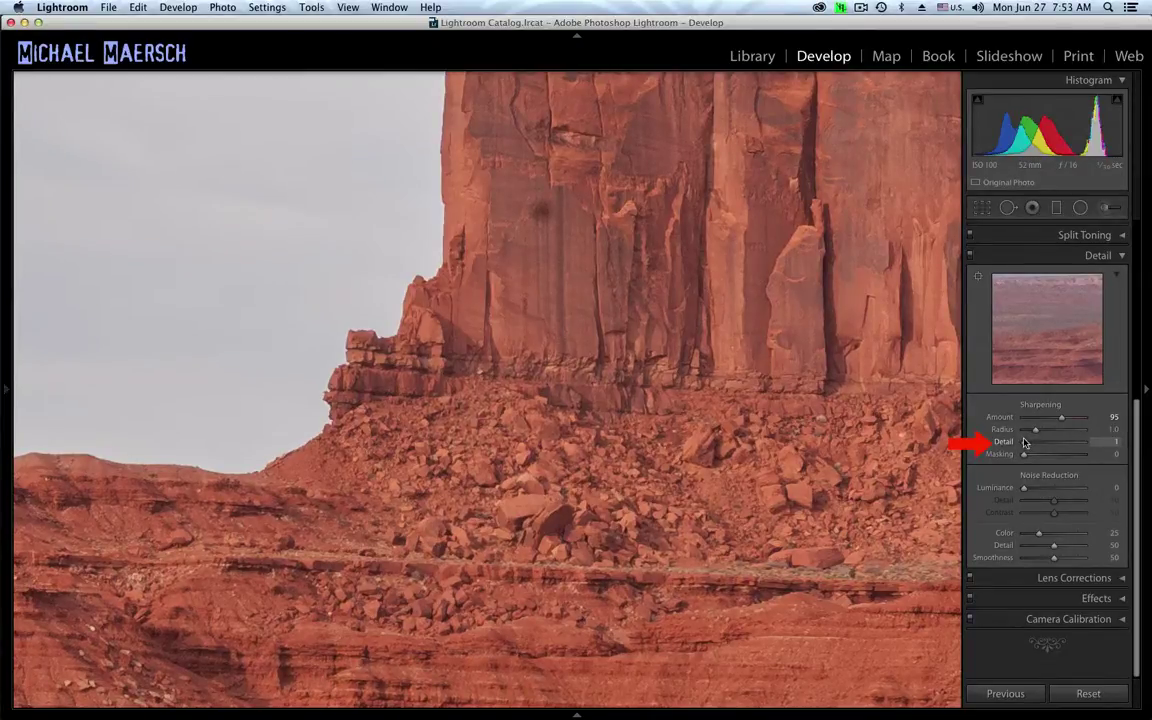
drag(1024, 442, 1023, 442)
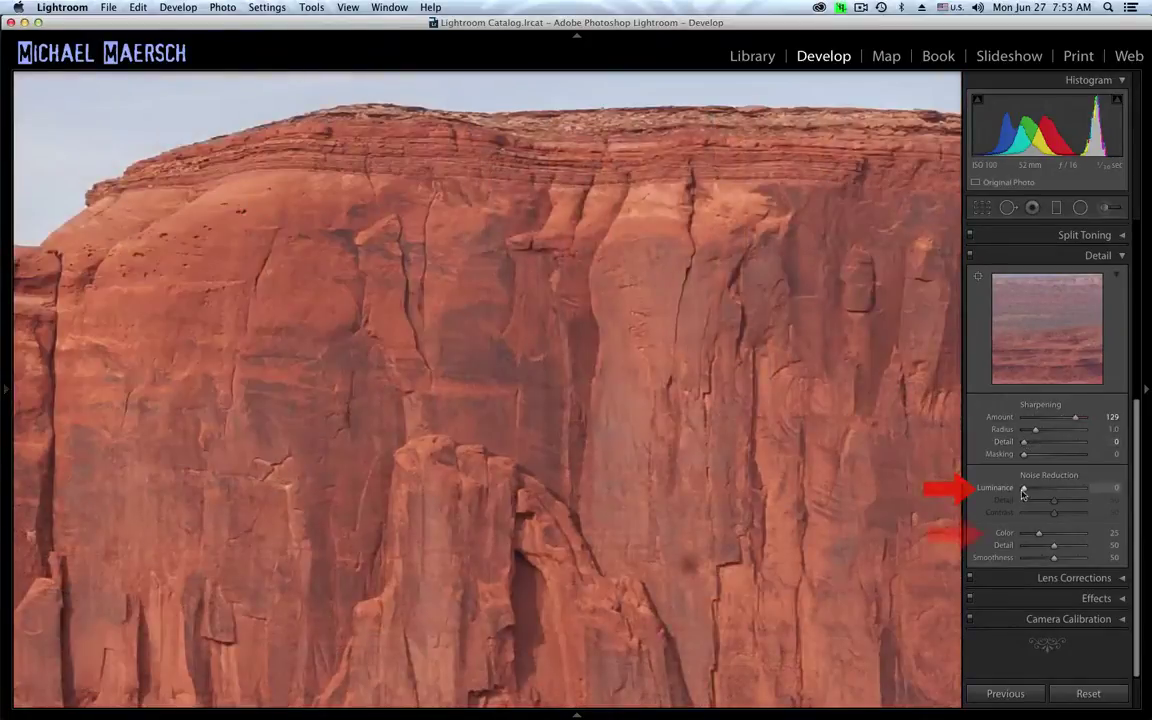
Step: Raise the Luminance noise reduction to 23, then try a much stronger value and undo it
drag(1033, 490, 1039, 485)
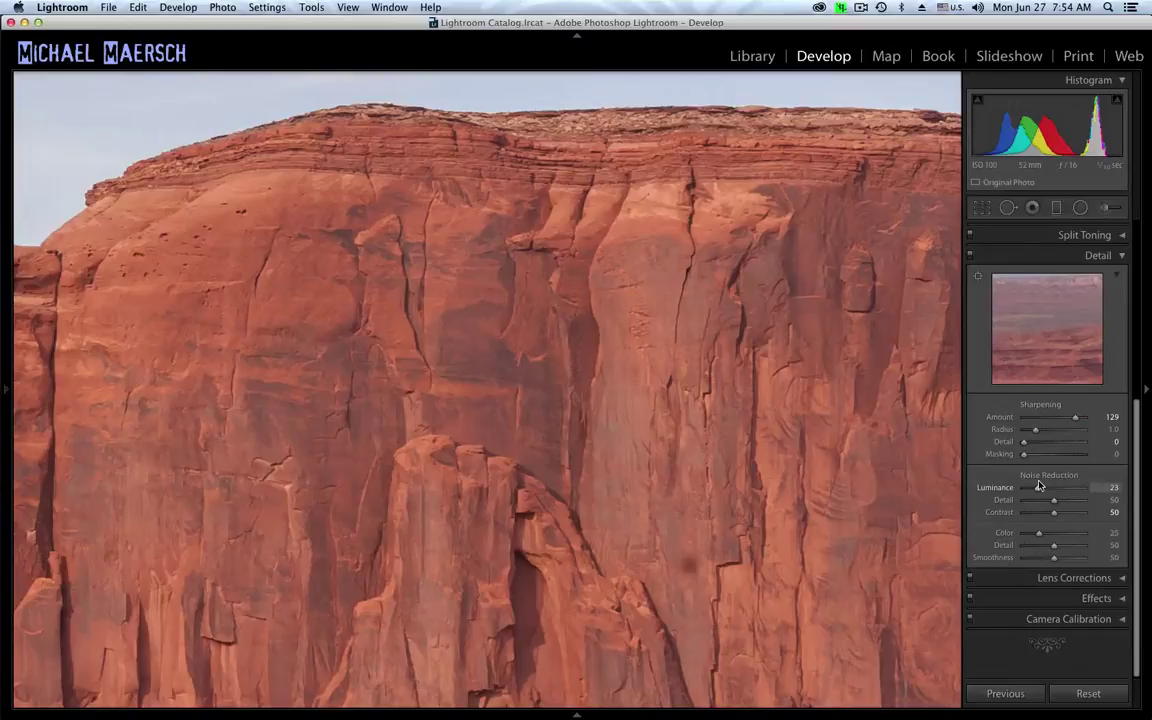
drag(1039, 485, 1125, 487)
key(super+z)
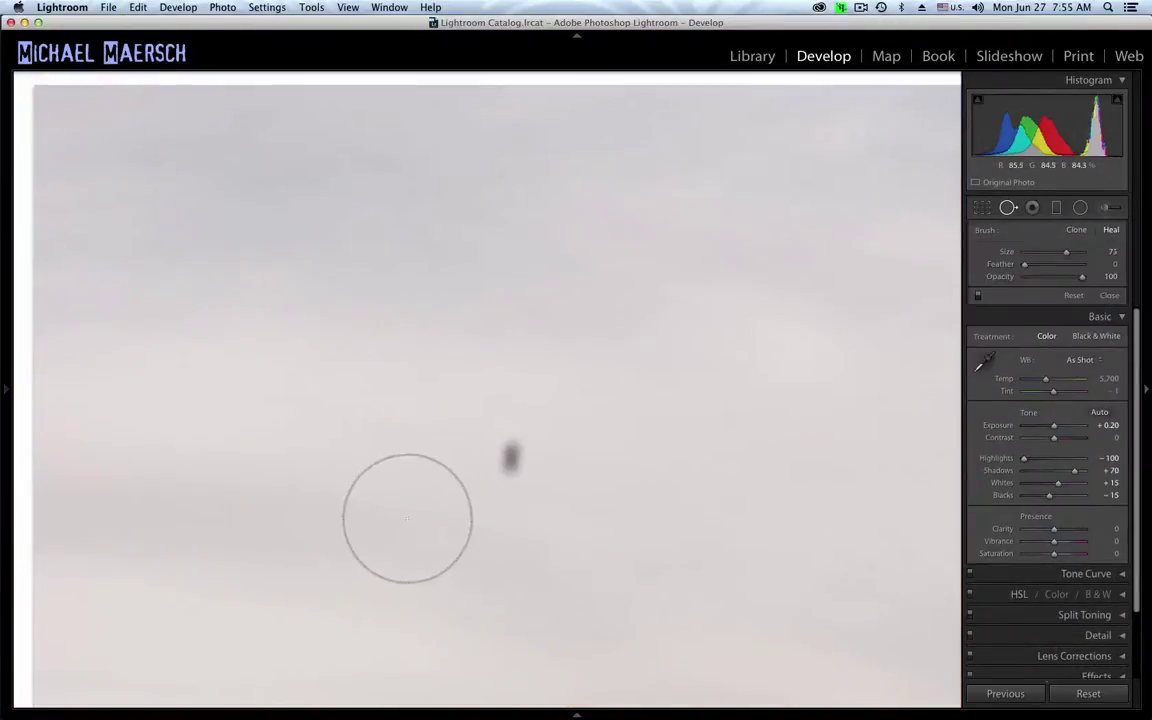
Step: Heal the dark dust spot in the upper-left sky with a size 49 Heal spot, then heal another blemish nearby using a smaller brush
scroll(511, 459, down, 5)
click(511, 459)
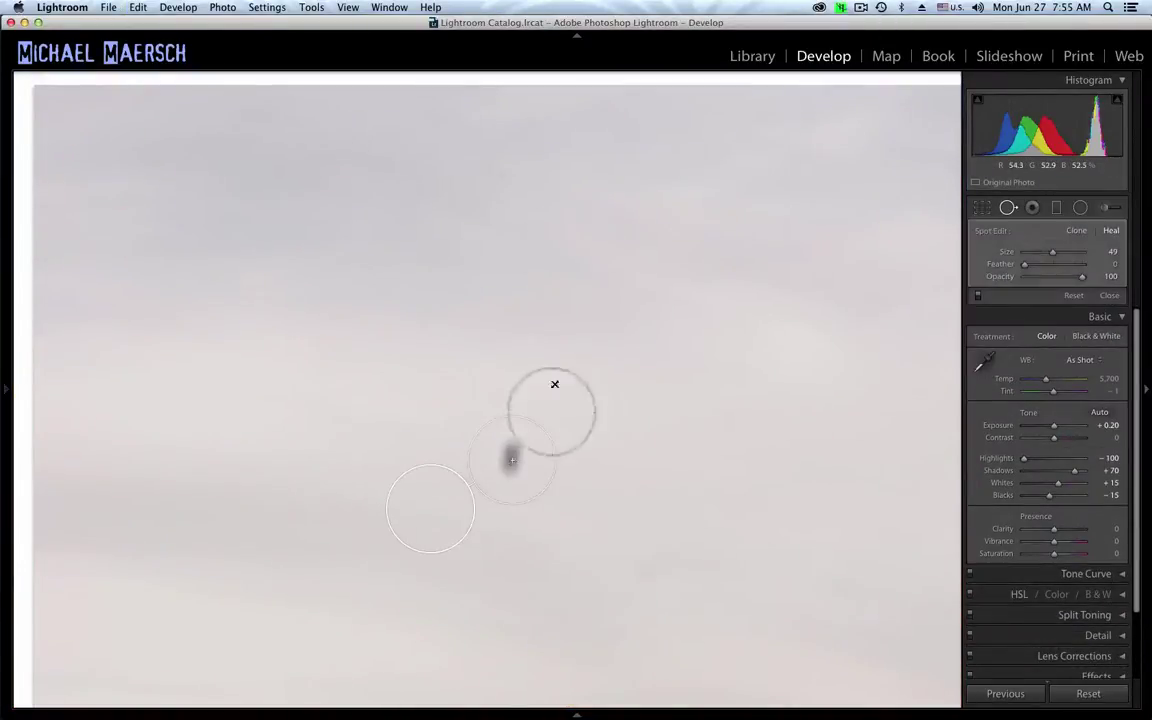
scroll(504, 178, down, 6)
click(501, 176)
Step: Heal a faint blemish in the sky with a size 19 spot, the dark dust spot beside it, and another speck with size 17
mouse_move(913, 121)
mouse_down()
mouse_move(561, 129)
mouse_move(163, 108)
mouse_up()
scroll(357, 537, up, 1)
click(357, 536)
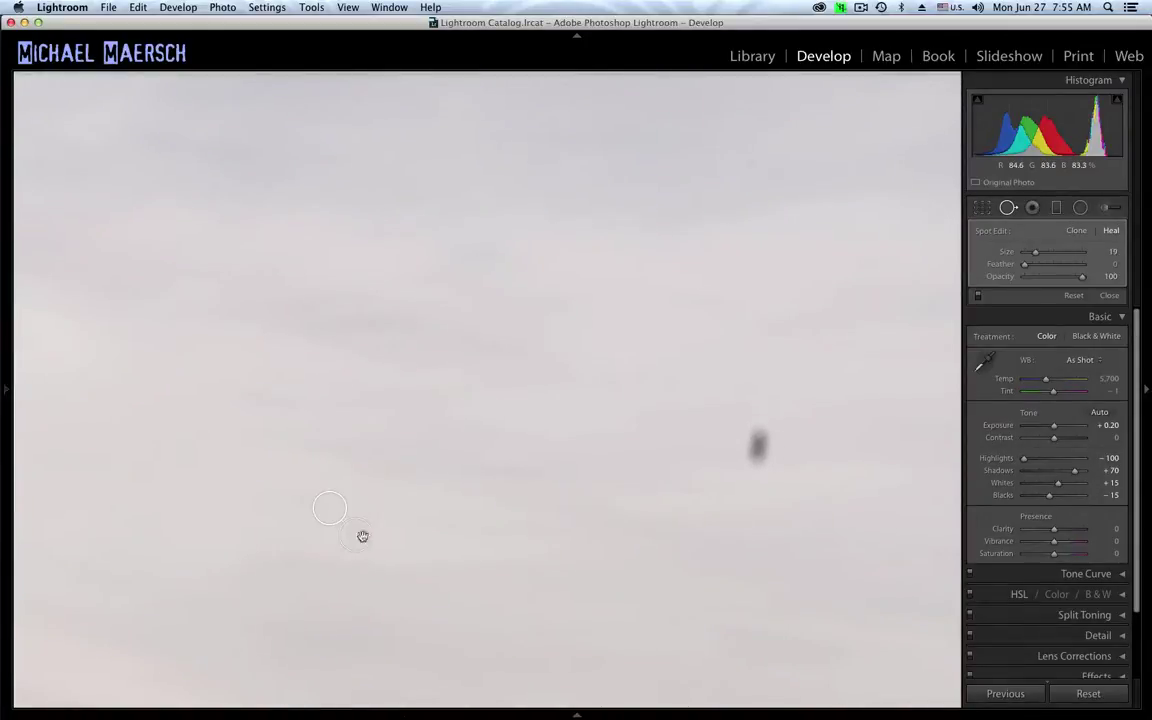
scroll(615, 491, up, 7)
click(762, 447)
scroll(740, 213, down, 7)
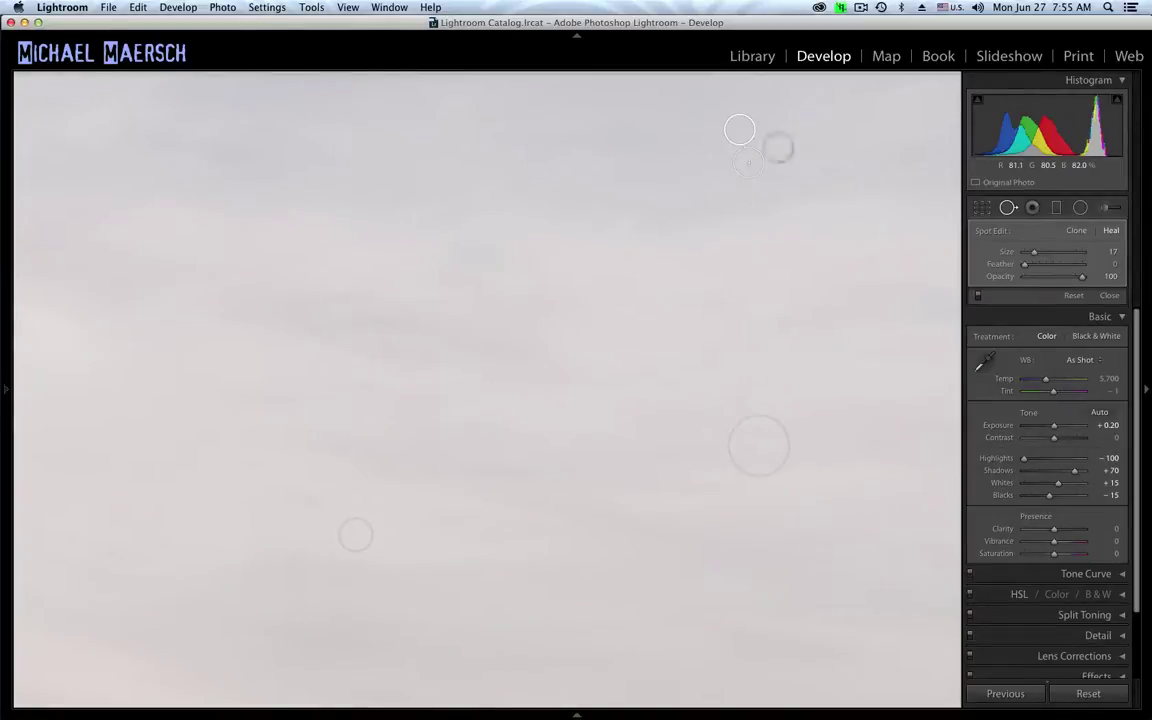
Step: Heal a faint sky blemish with a size 20 spot, the dark dust spot near it, and two more blemishes with size 34
drag(388, 152, 44, 103)
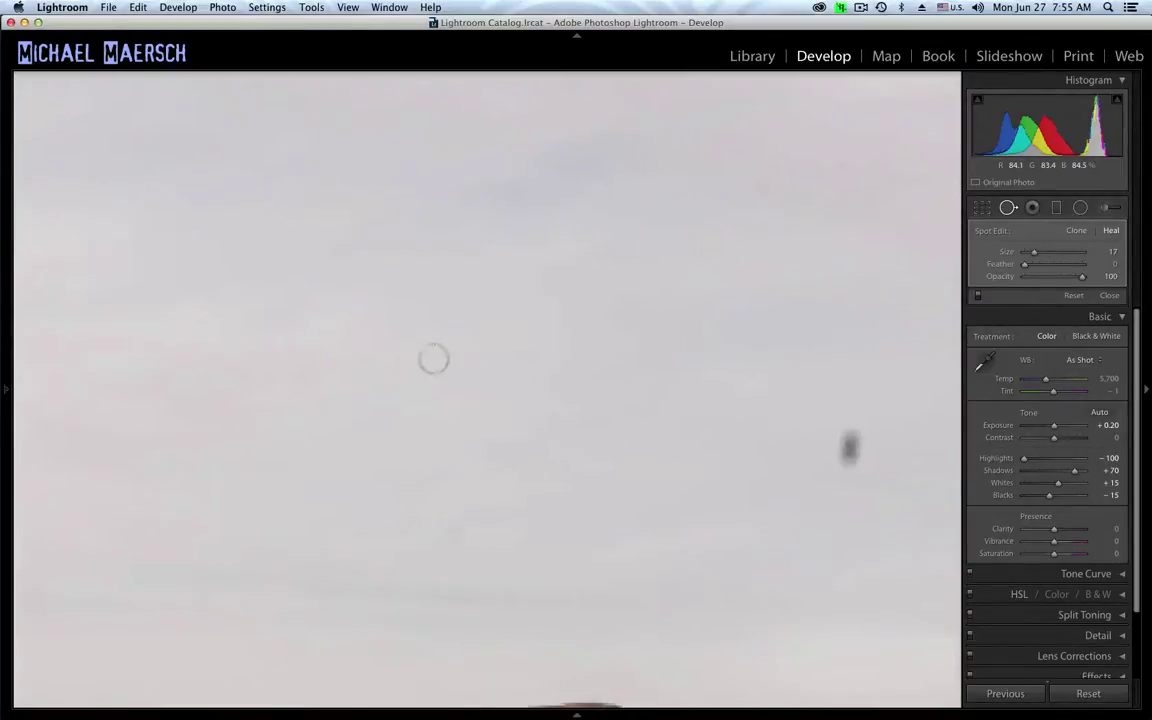
scroll(486, 581, up, 2)
click(407, 538)
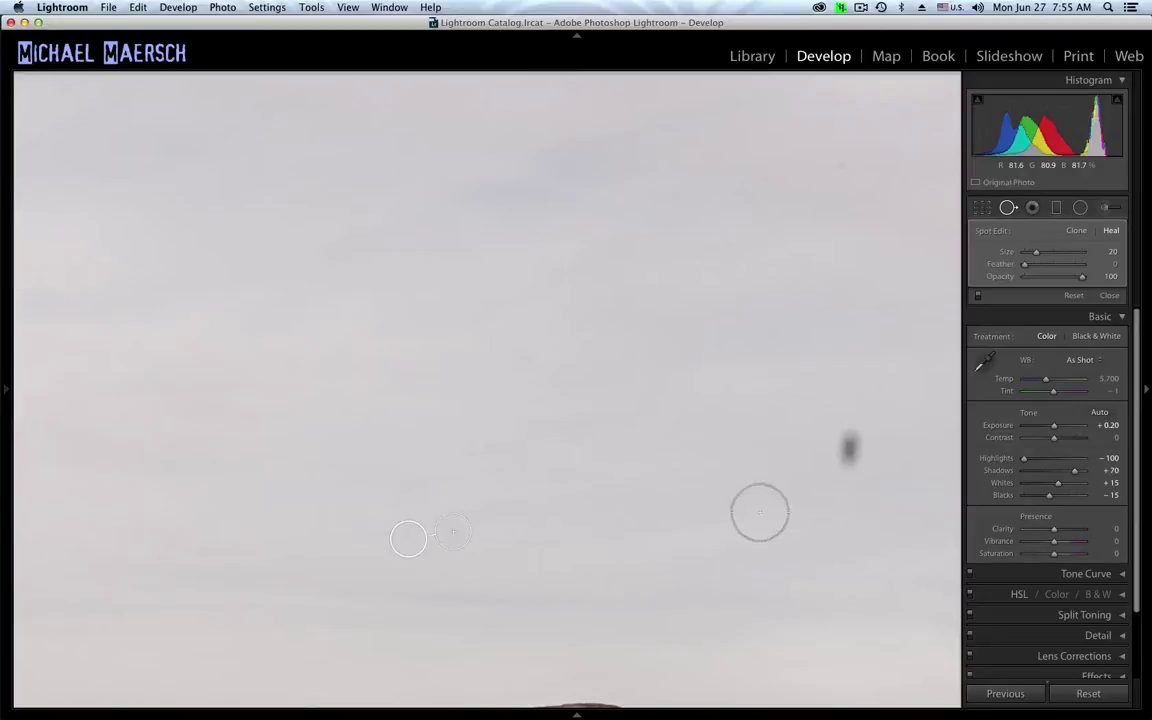
click(849, 449)
click(855, 152)
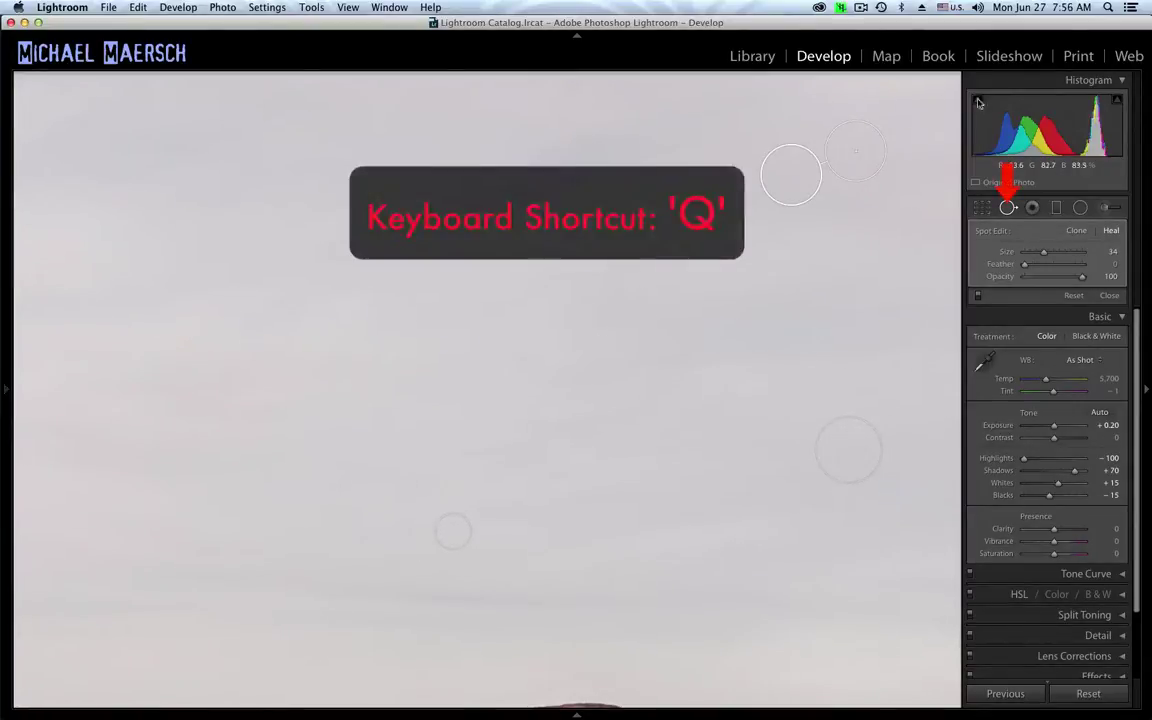
click(577, 550)
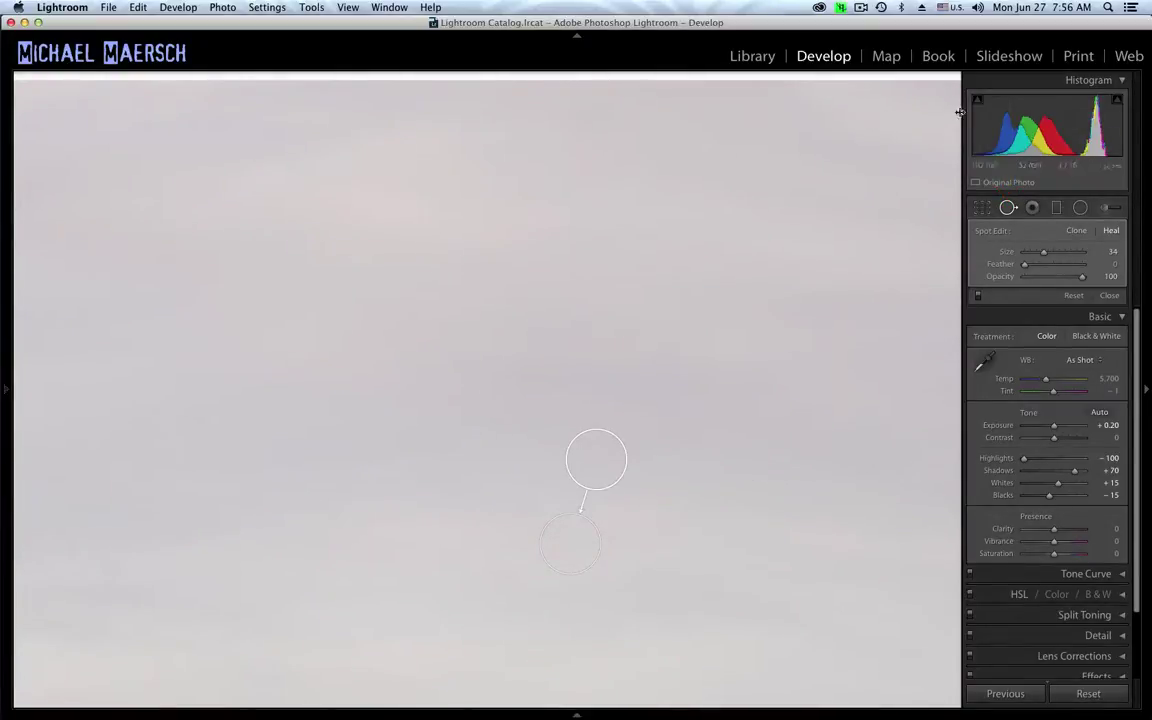
Step: Heal two dark dust spots and two faint blemishes farther right in the sky, using spot sizes of 39, 31 and 35
key(Page_Down)
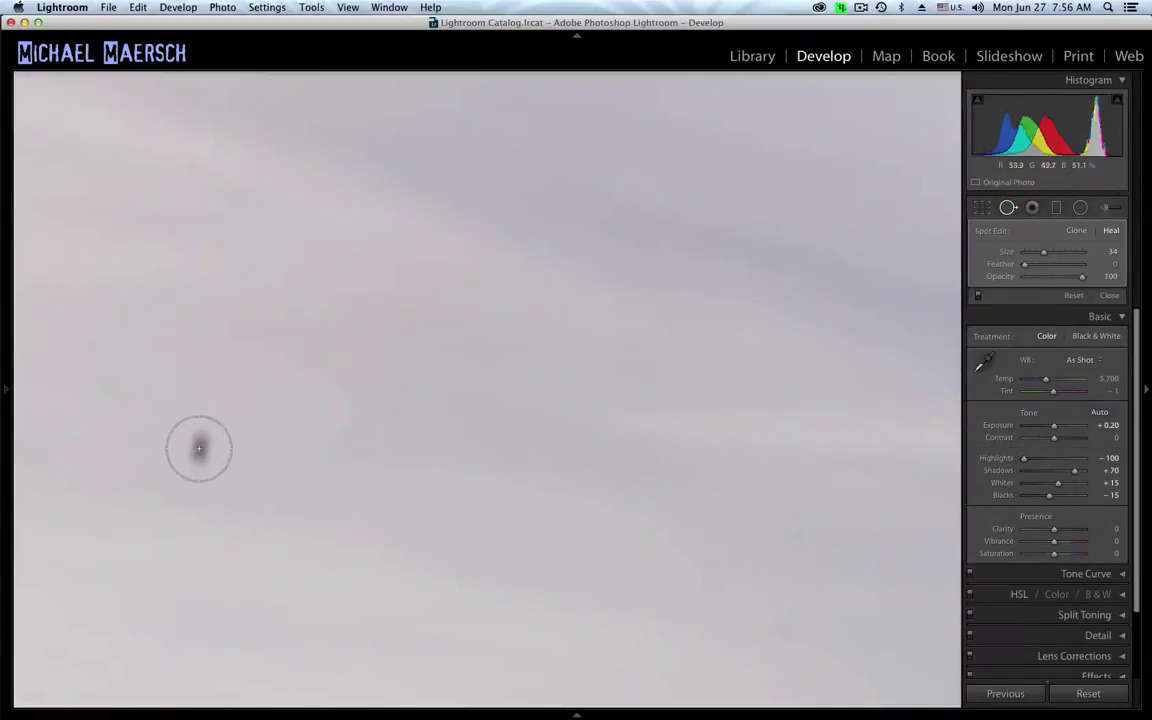
click(199, 448)
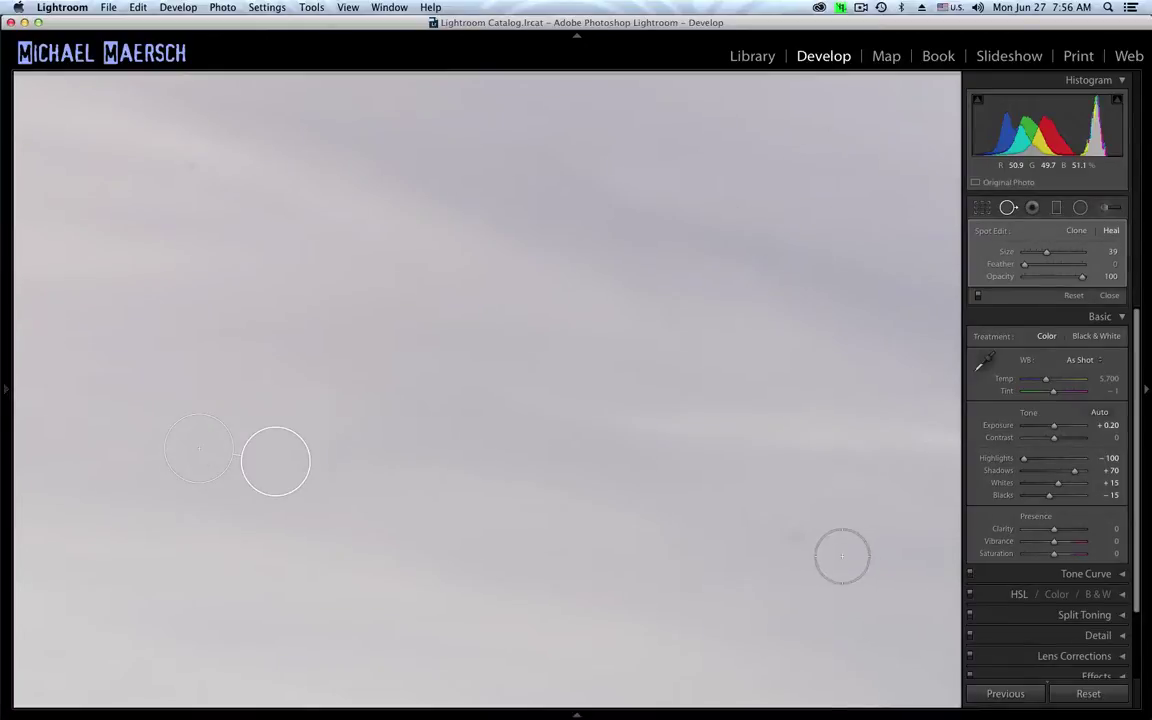
click(793, 537)
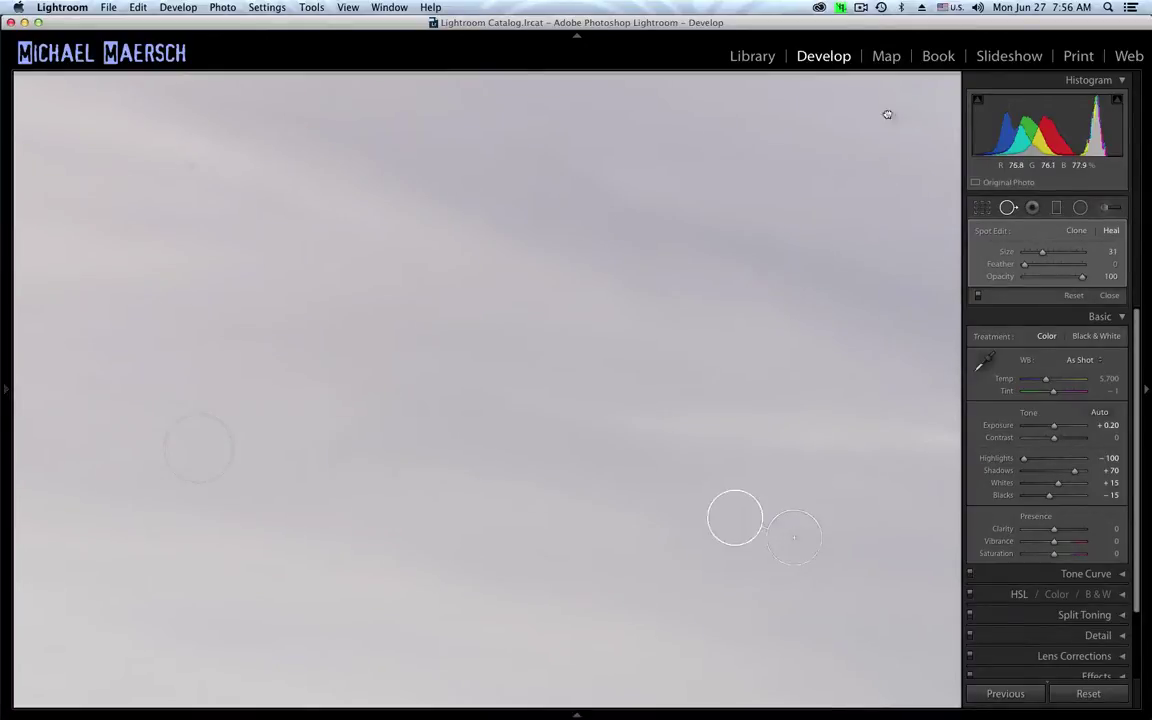
drag(887, 114, 99, 110)
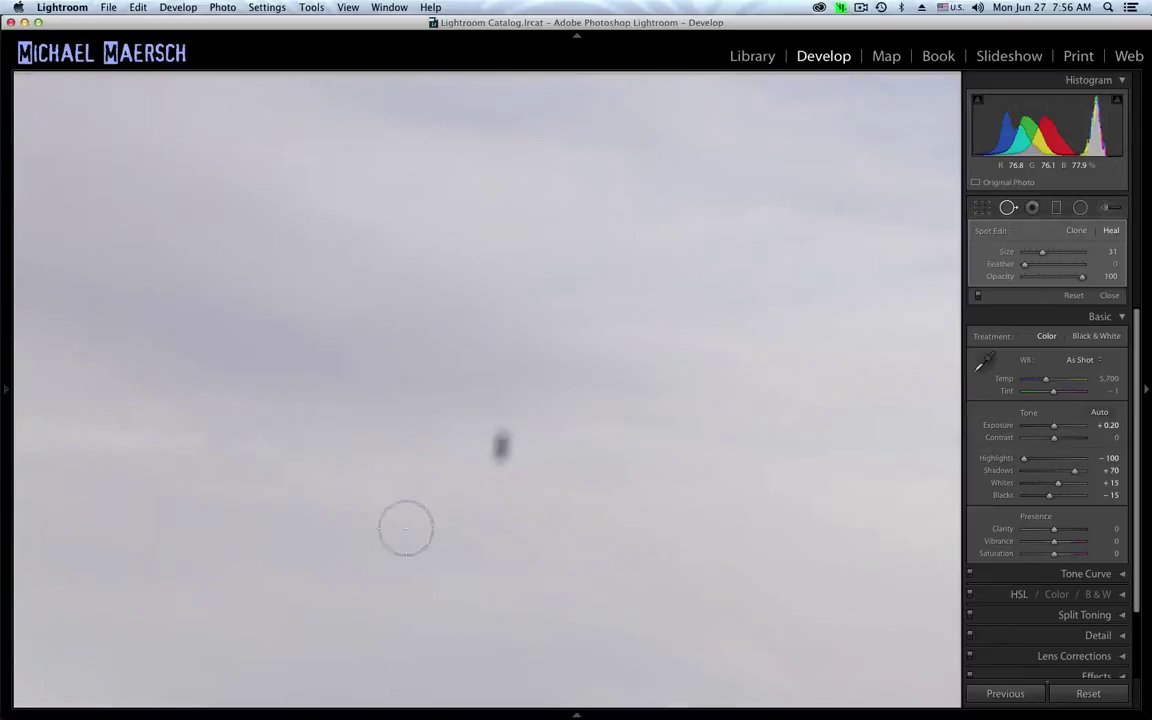
scroll(499, 450, up, 2)
click(500, 448)
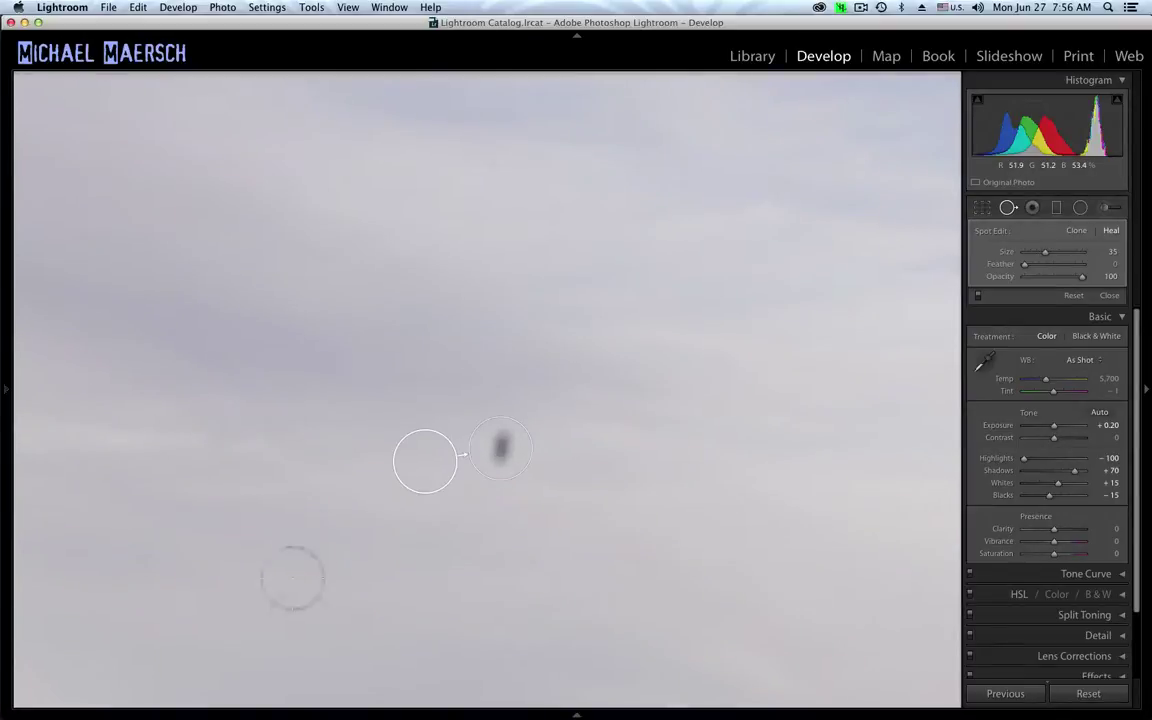
click(147, 559)
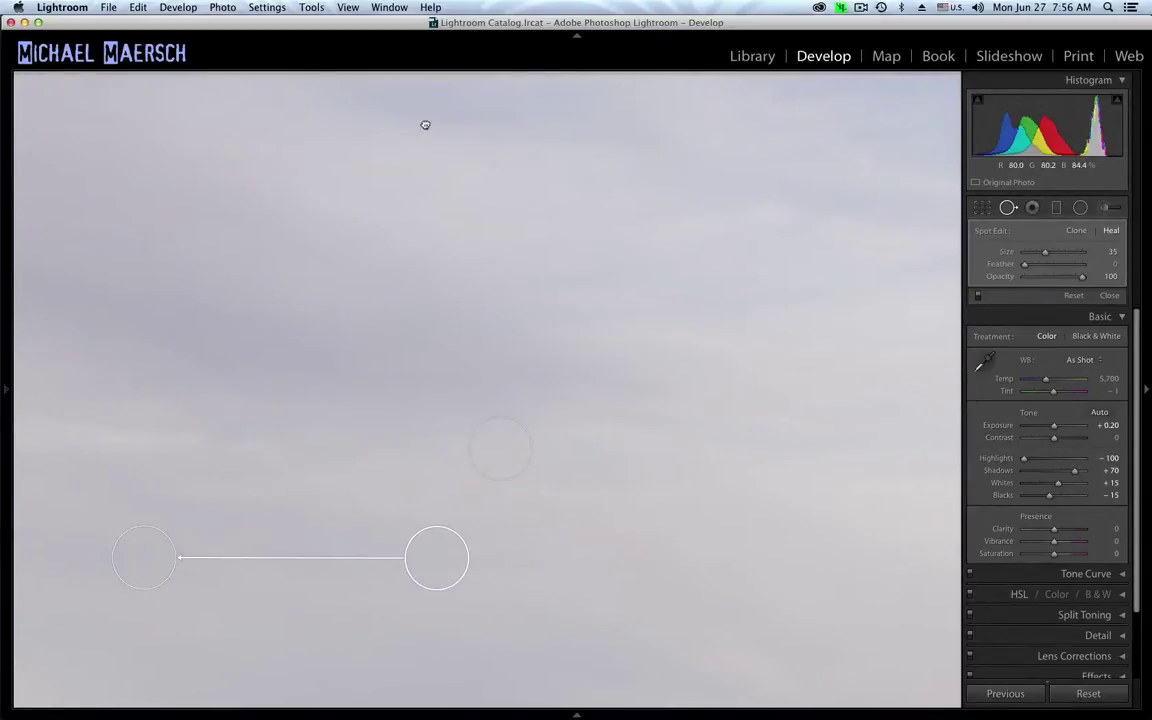
Step: Heal a small blemish in the blue sky around the right-hand mesa with a size 19 spot
key(z)
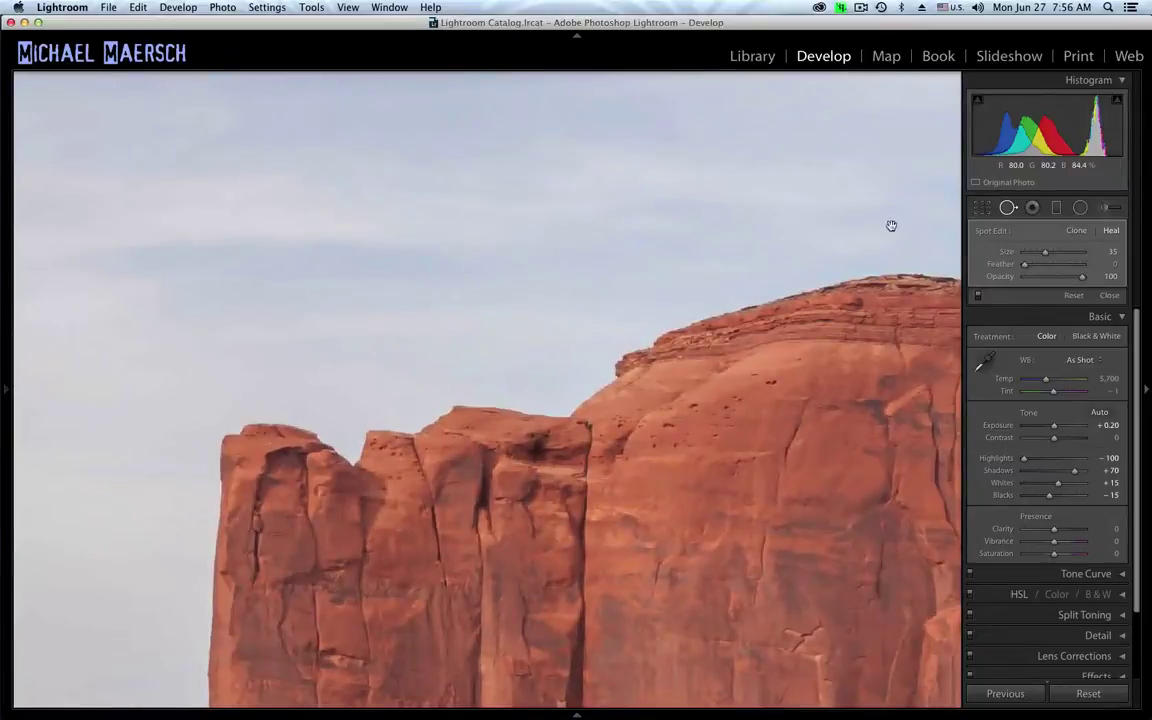
scroll(525, 165, down, 6)
click(530, 163)
key(z)
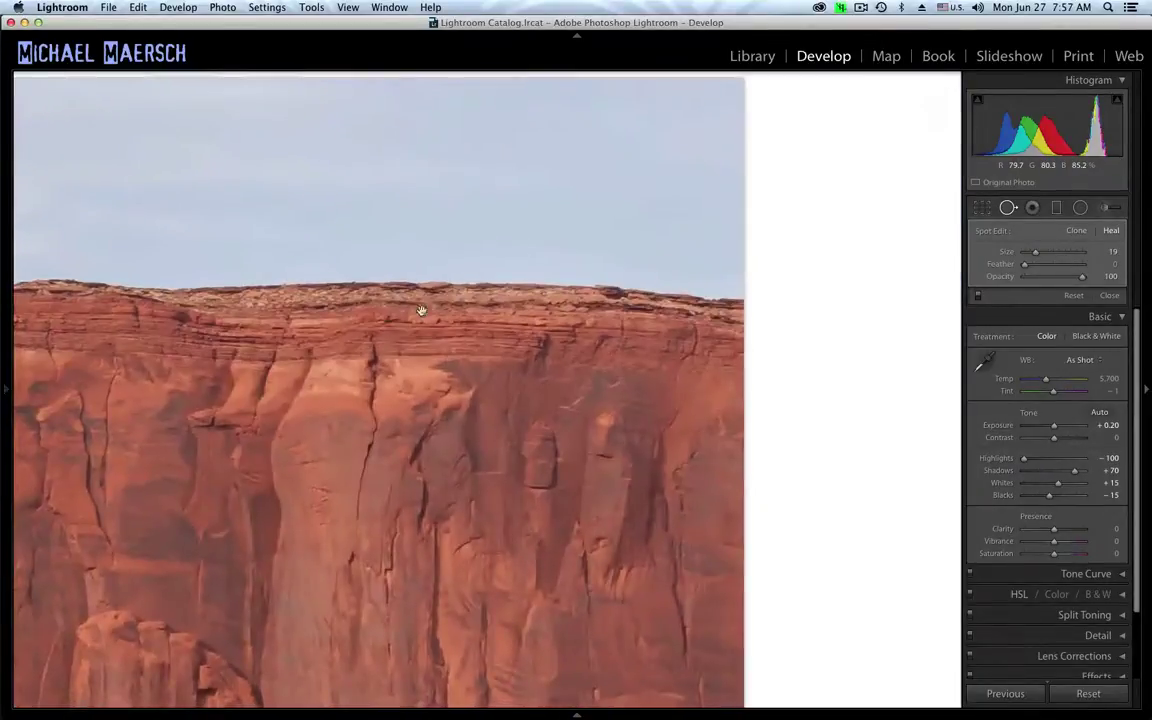
Step: Heal the dark dust spot on the red cliff face, moving its sample source to matching rock higher up the wall
drag(722, 692, 838, 548)
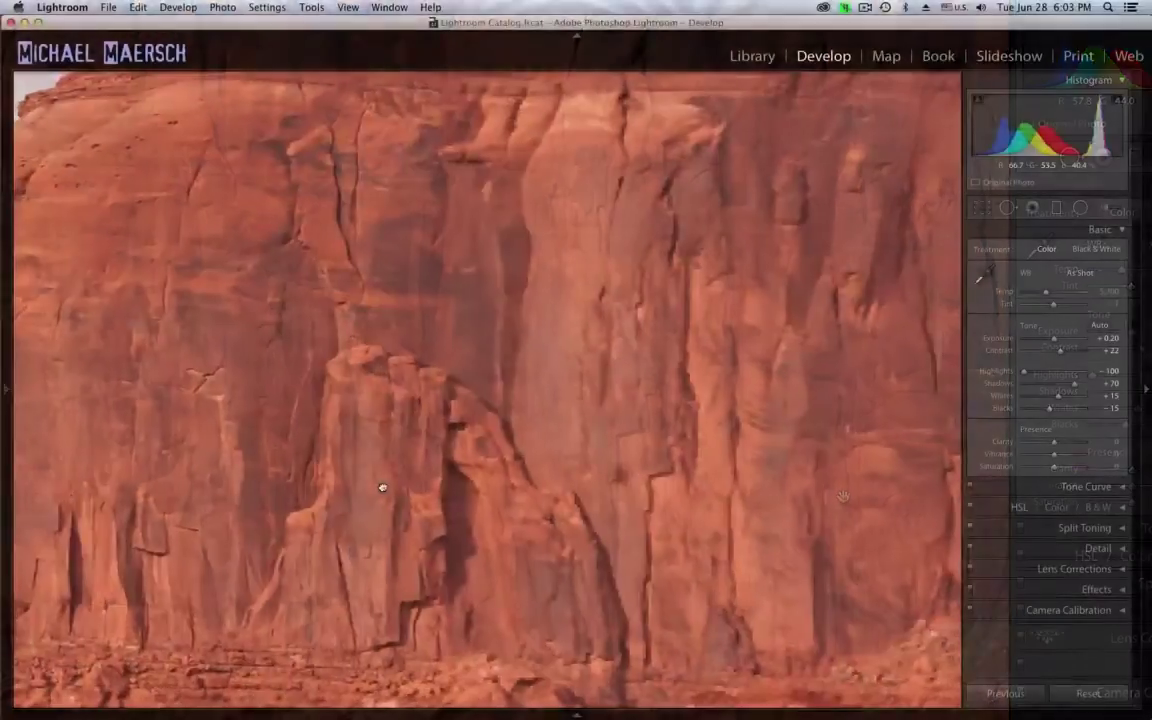
drag(381, 489, 393, 426)
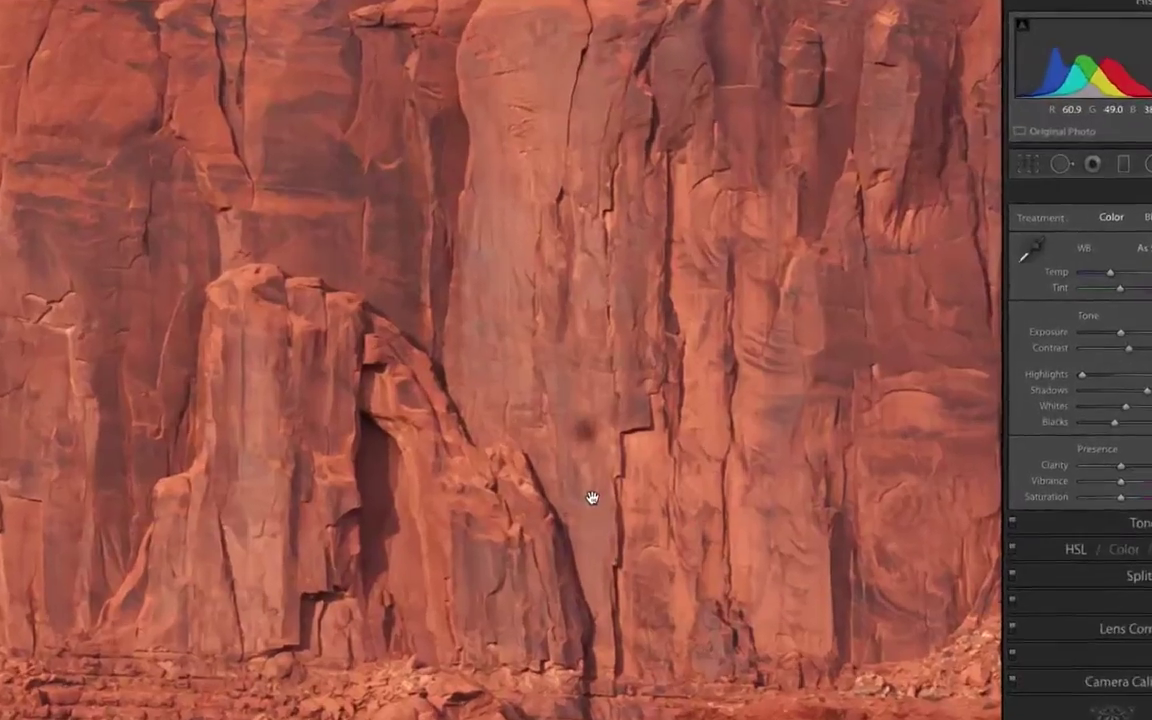
key(q)
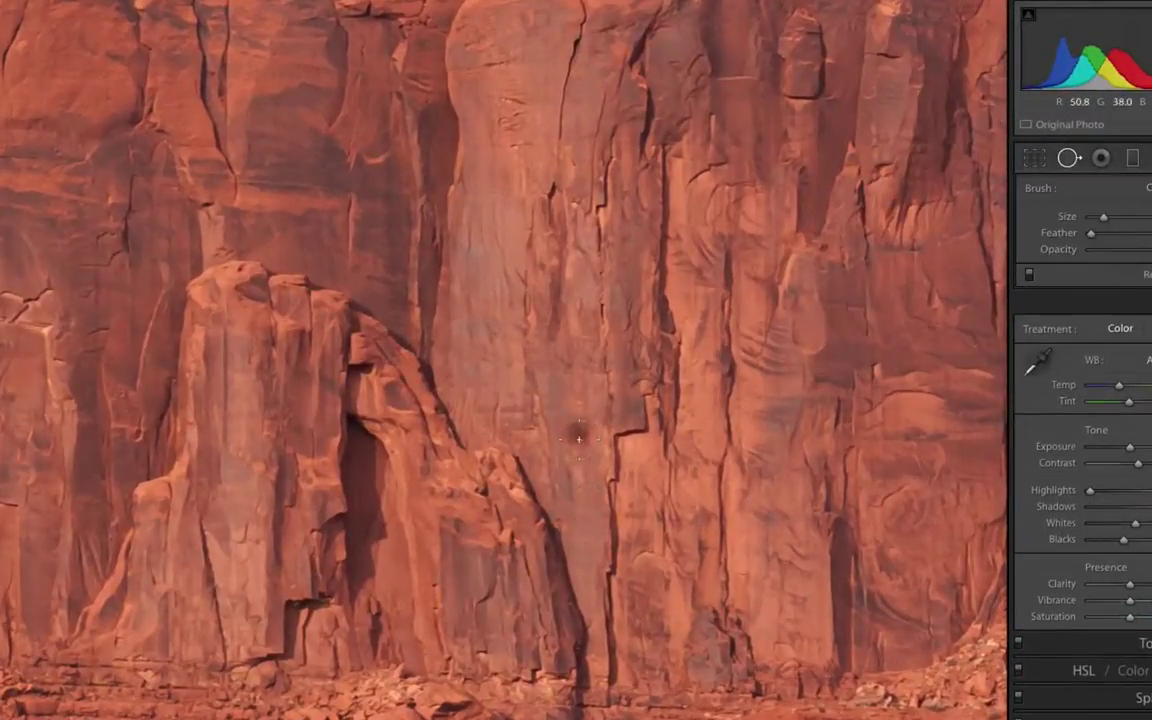
click(578, 434)
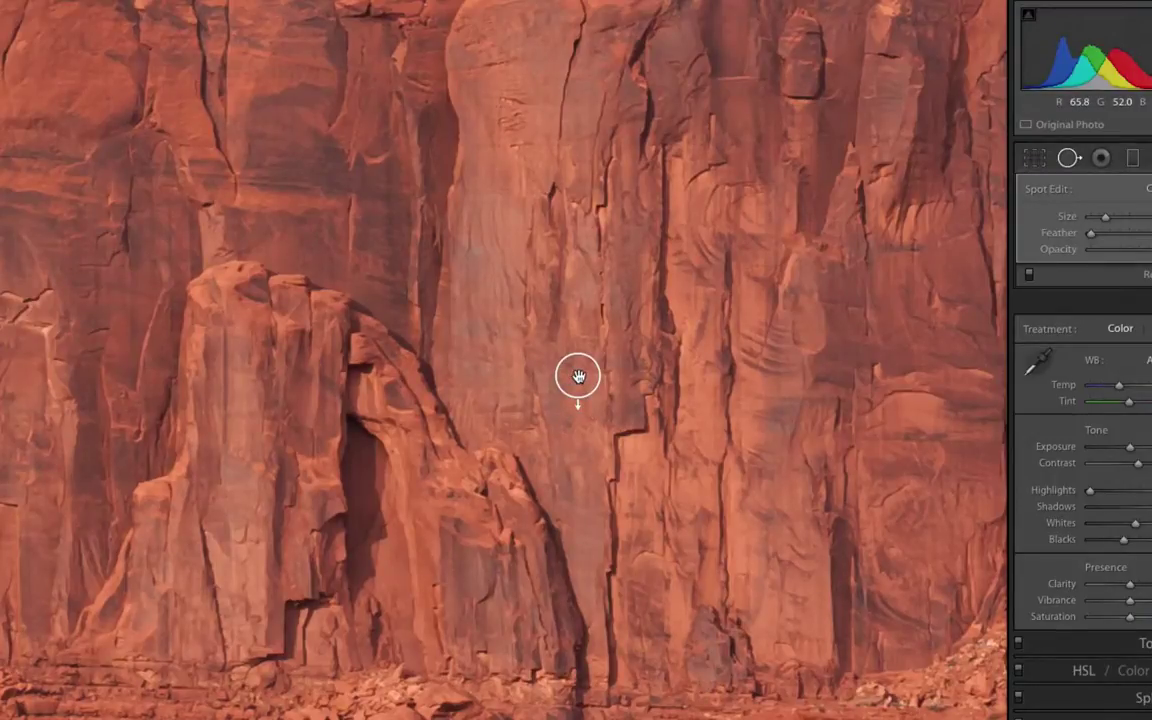
drag(578, 376, 548, 264)
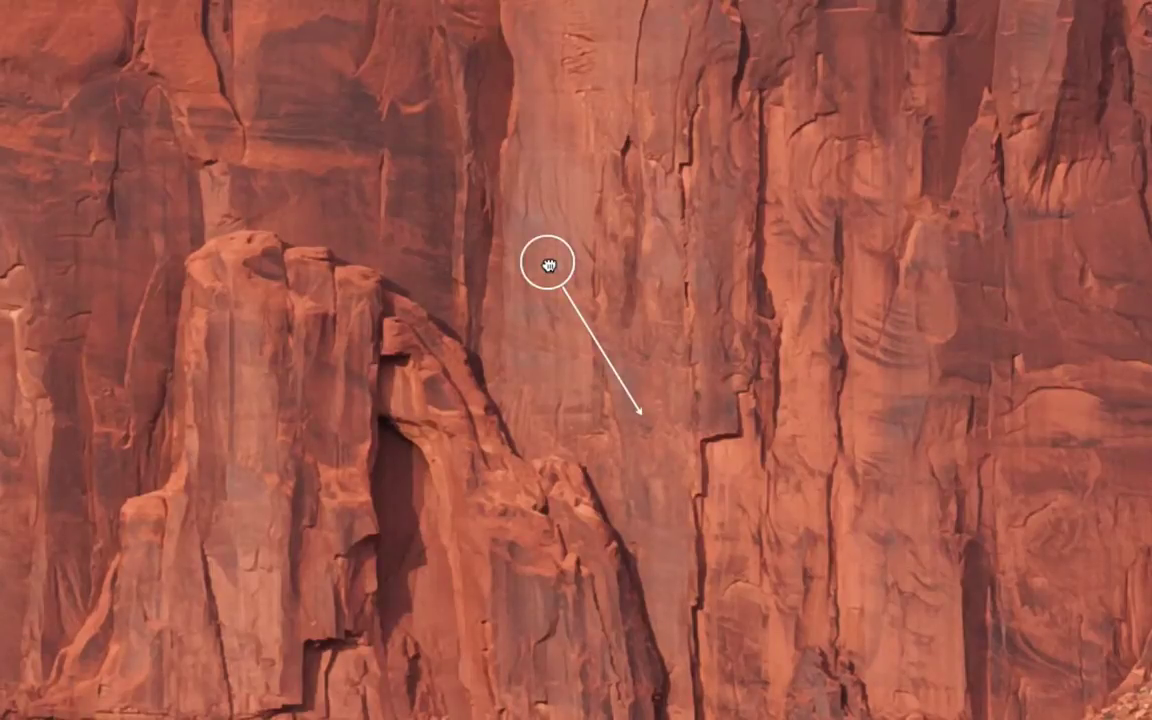
drag(548, 264, 570, 242)
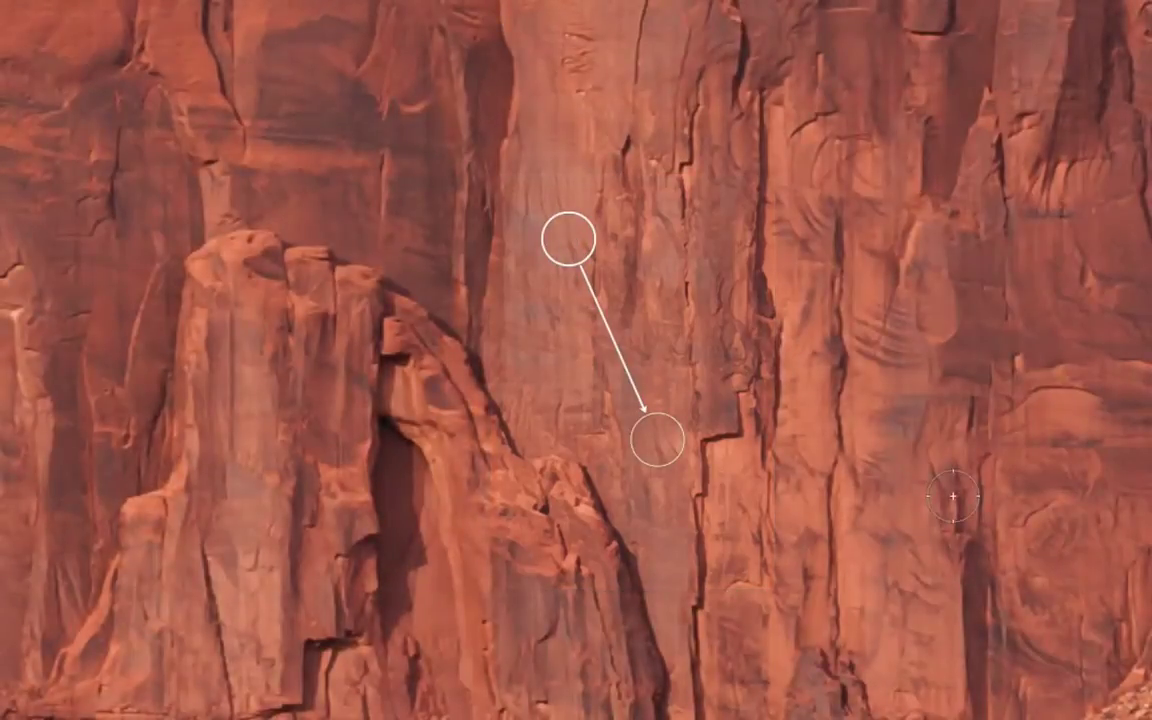
key(q)
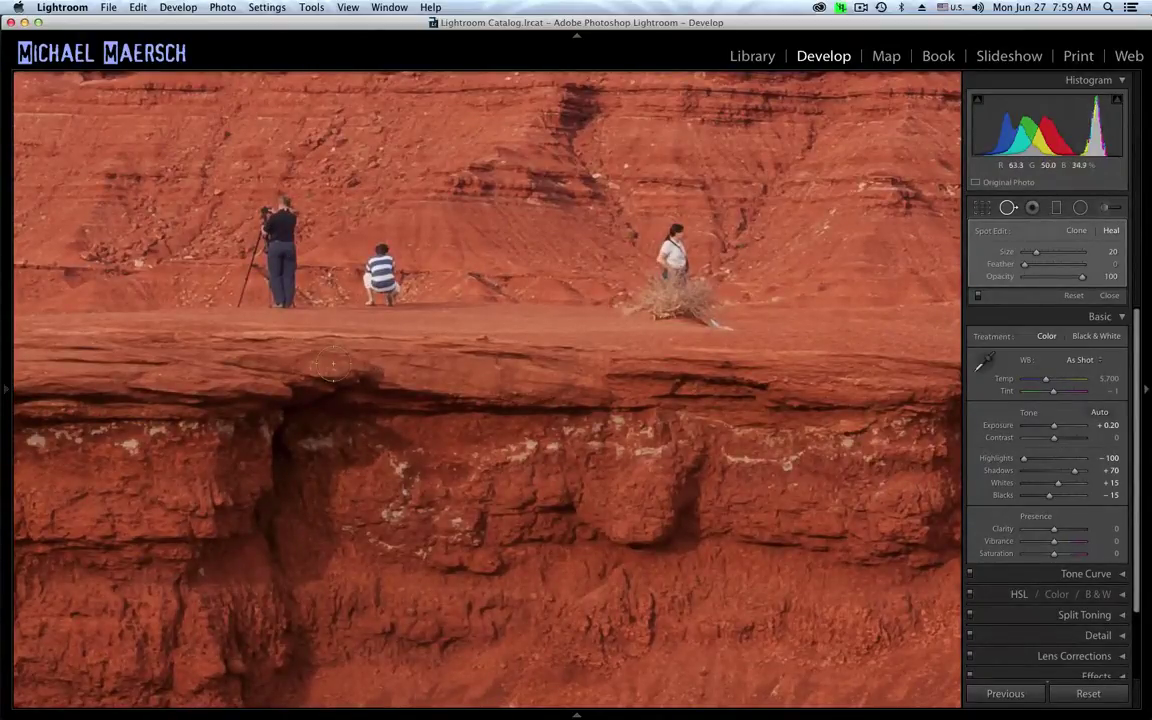
Step: Paint out the photographer with the tripod and the crouching person in the striped shirt with the Heal brush, sampling the slope beside them
scroll(466, 291, down, 5)
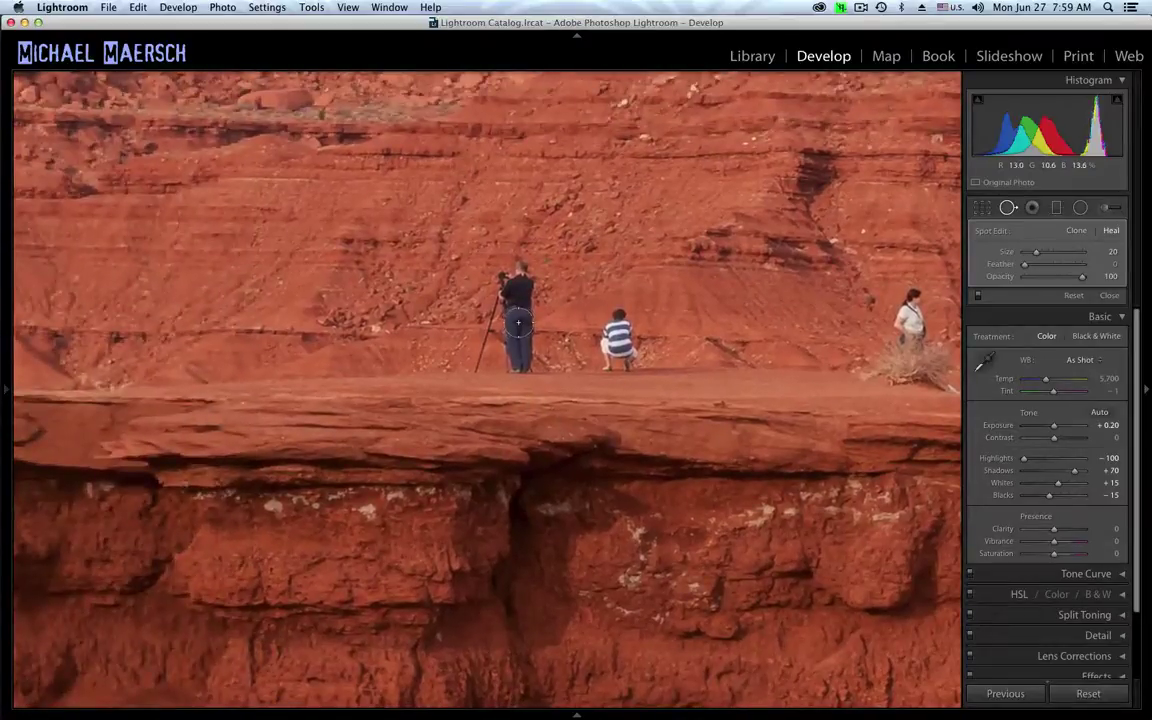
mouse_move(518, 268)
mouse_down()
mouse_move(476, 370)
mouse_move(500, 321)
mouse_move(496, 341)
mouse_move(514, 371)
mouse_move(493, 365)
mouse_move(527, 363)
mouse_move(532, 284)
mouse_move(520, 277)
mouse_move(516, 336)
mouse_up()
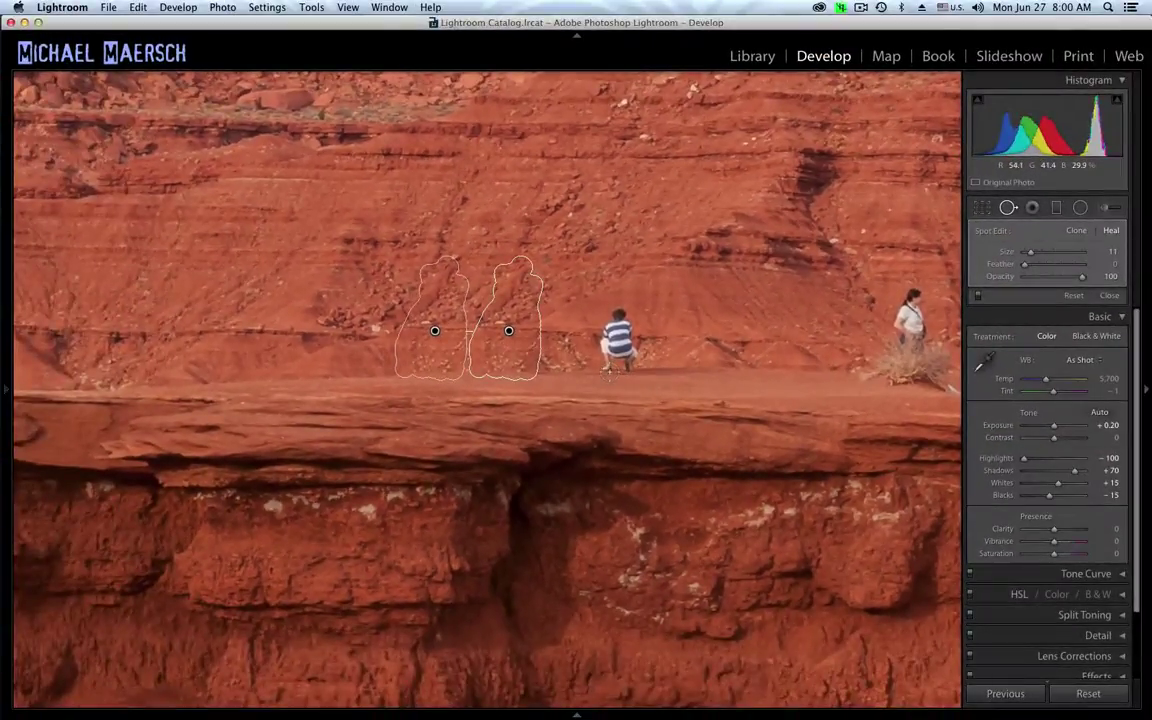
drag(608, 370, 609, 372)
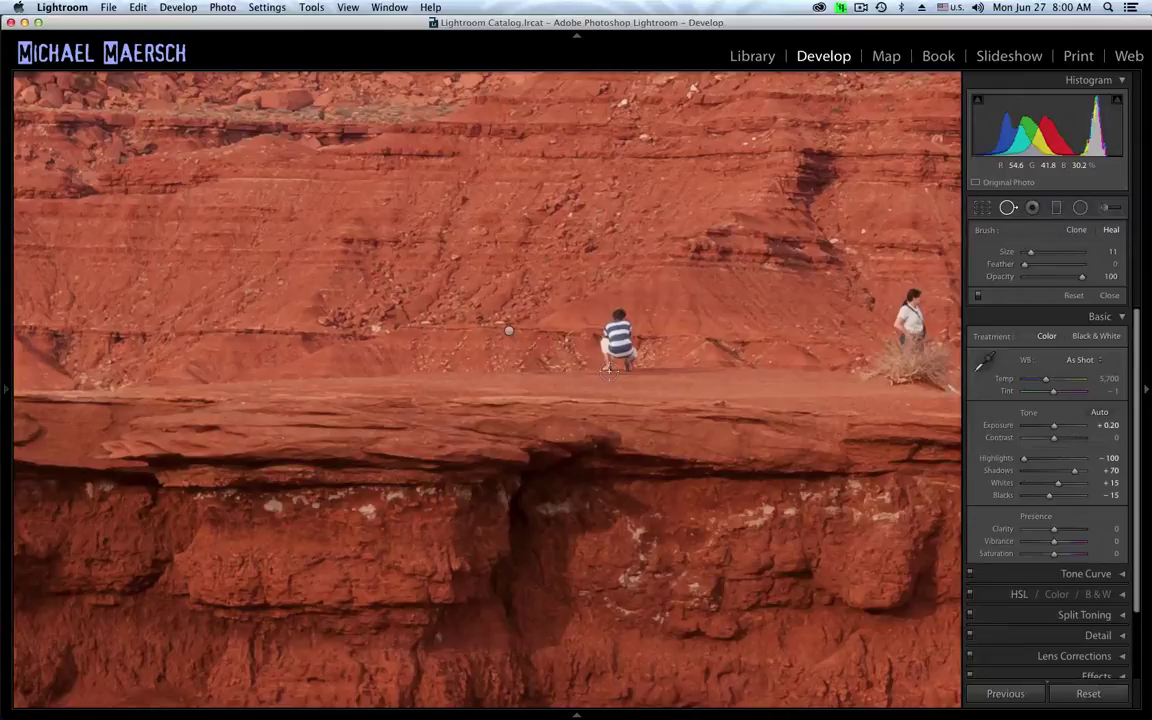
mouse_move(607, 370)
mouse_down()
mouse_move(616, 312)
mouse_move(617, 341)
mouse_up()
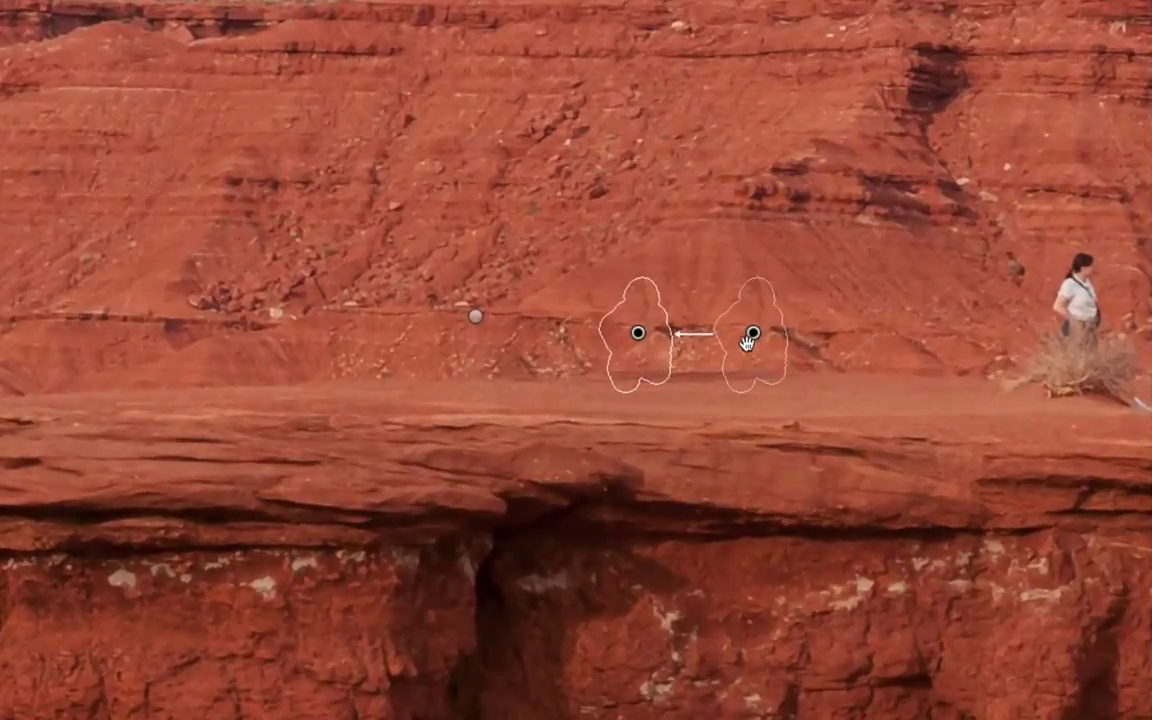
drag(754, 334, 755, 335)
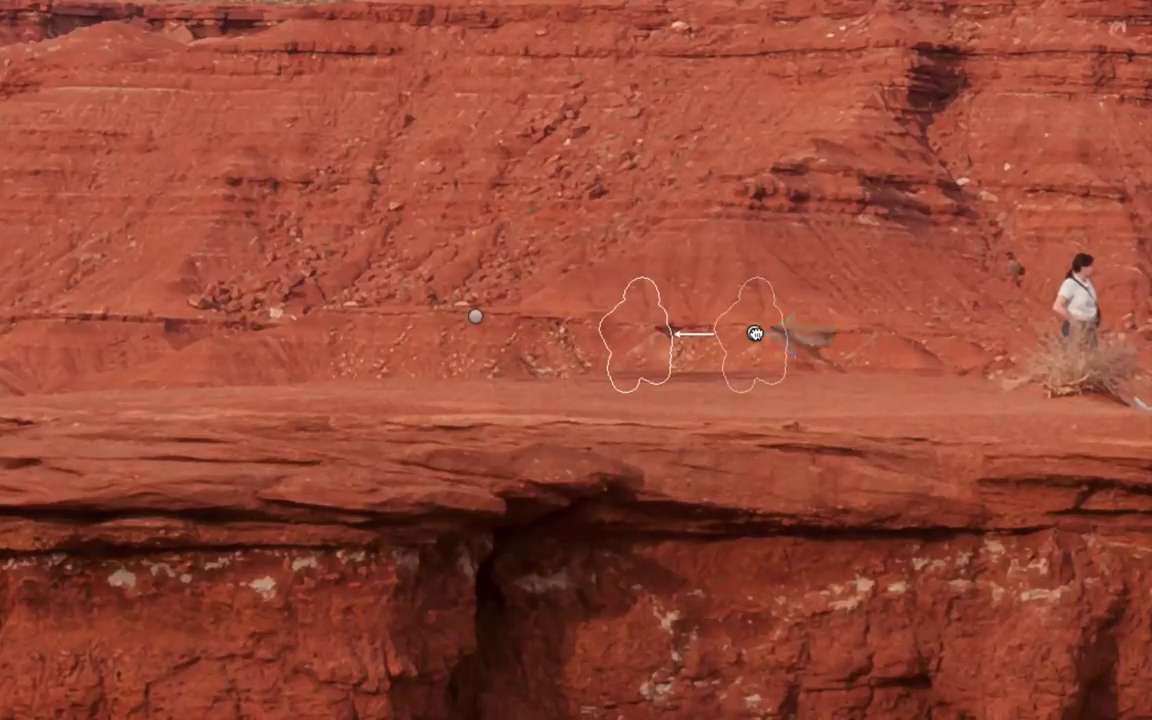
drag(755, 334, 756, 334)
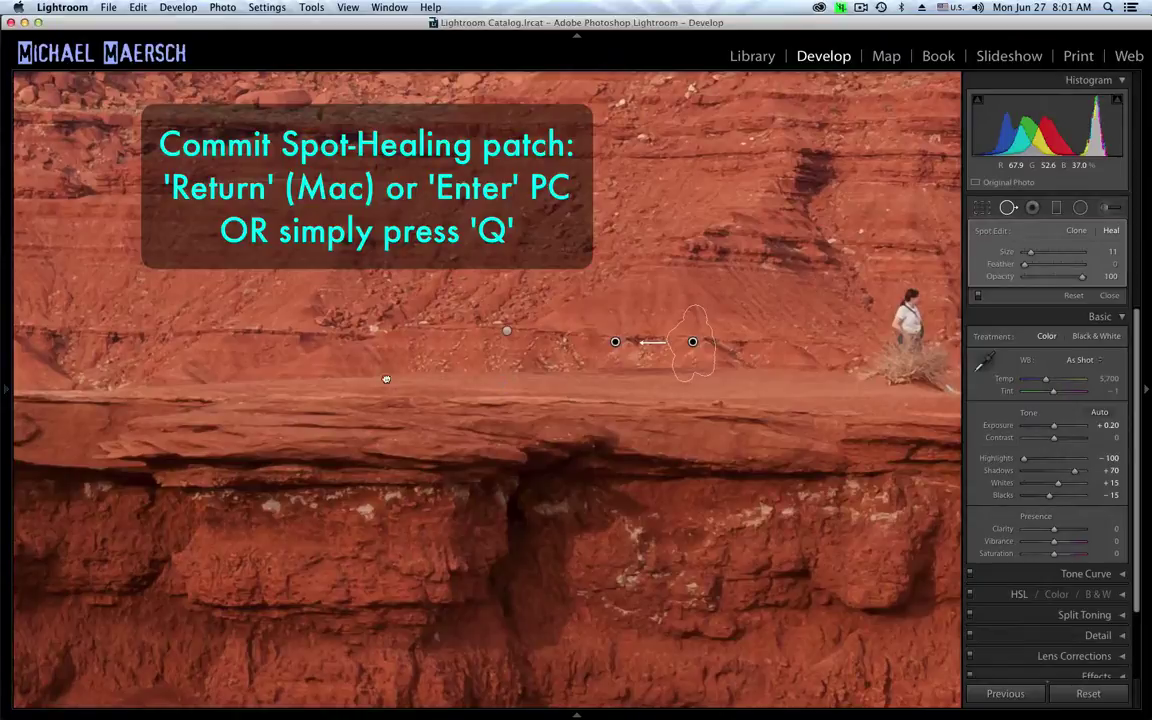
Step: Commit the patch, paint out the woman behind the dry bush, and heal the white streak at the bush's base
scroll(386, 379, right, 10)
drag(371, 380, 526, 400)
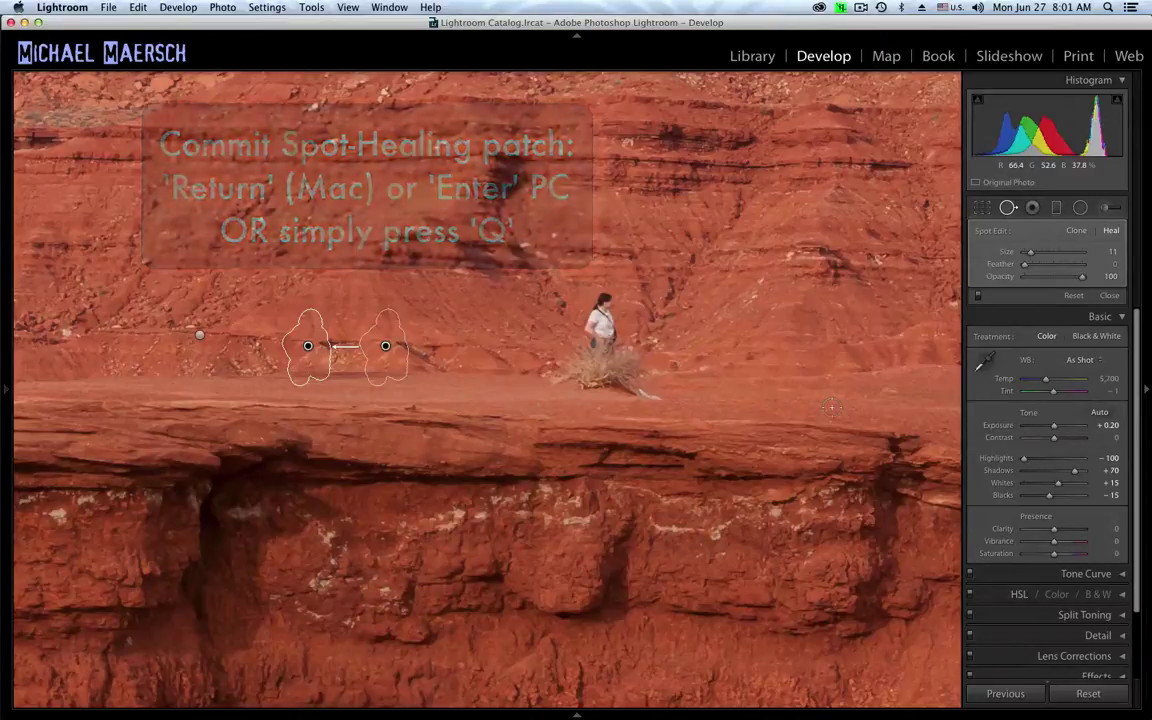
key(Return)
mouse_move(605, 298)
mouse_down()
mouse_move(618, 265)
mouse_move(590, 317)
mouse_move(609, 343)
mouse_up()
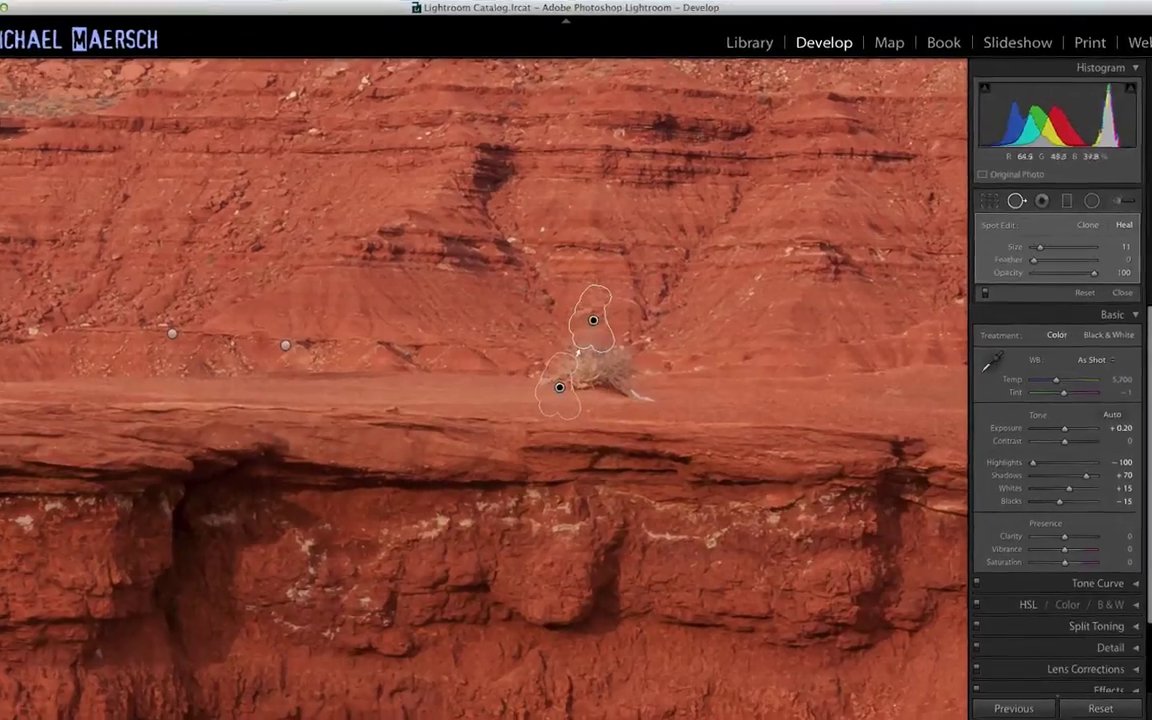
mouse_move(658, 397)
mouse_down()
mouse_move(594, 405)
mouse_move(600, 378)
mouse_up()
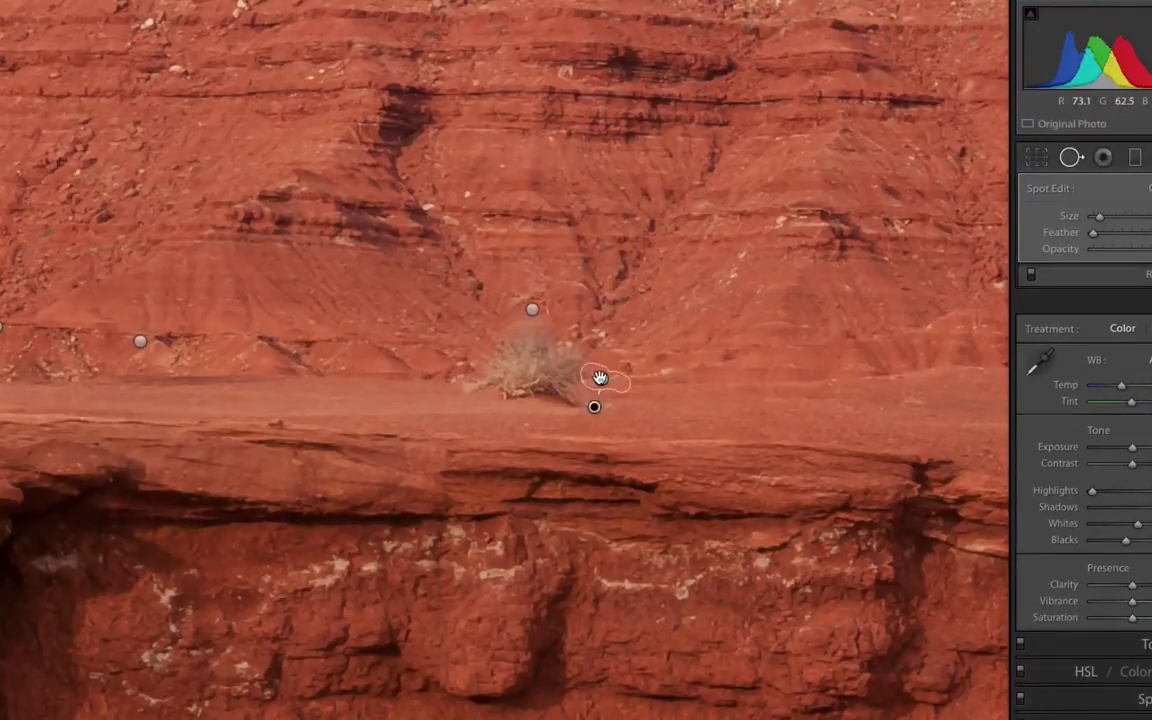
key(q)
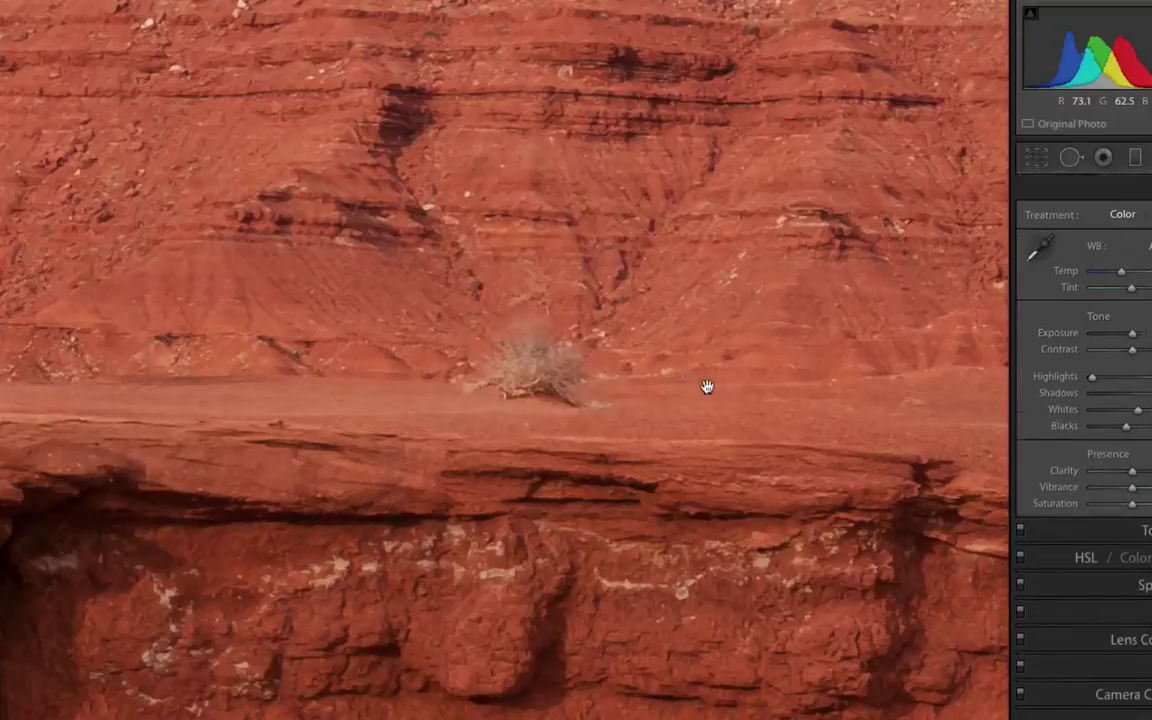
Step: Inspect the retouched ledge and the whole panorama in a widened view, and bring back the adjustment controls
key(Tab)
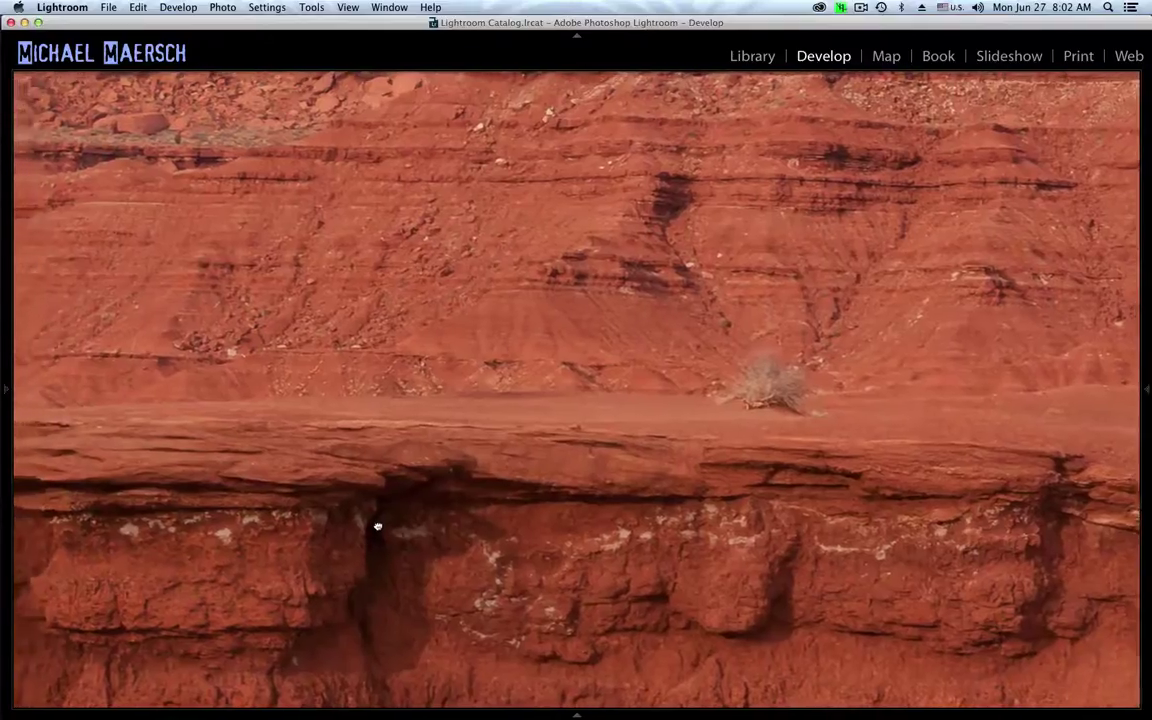
drag(377, 526, 507, 527)
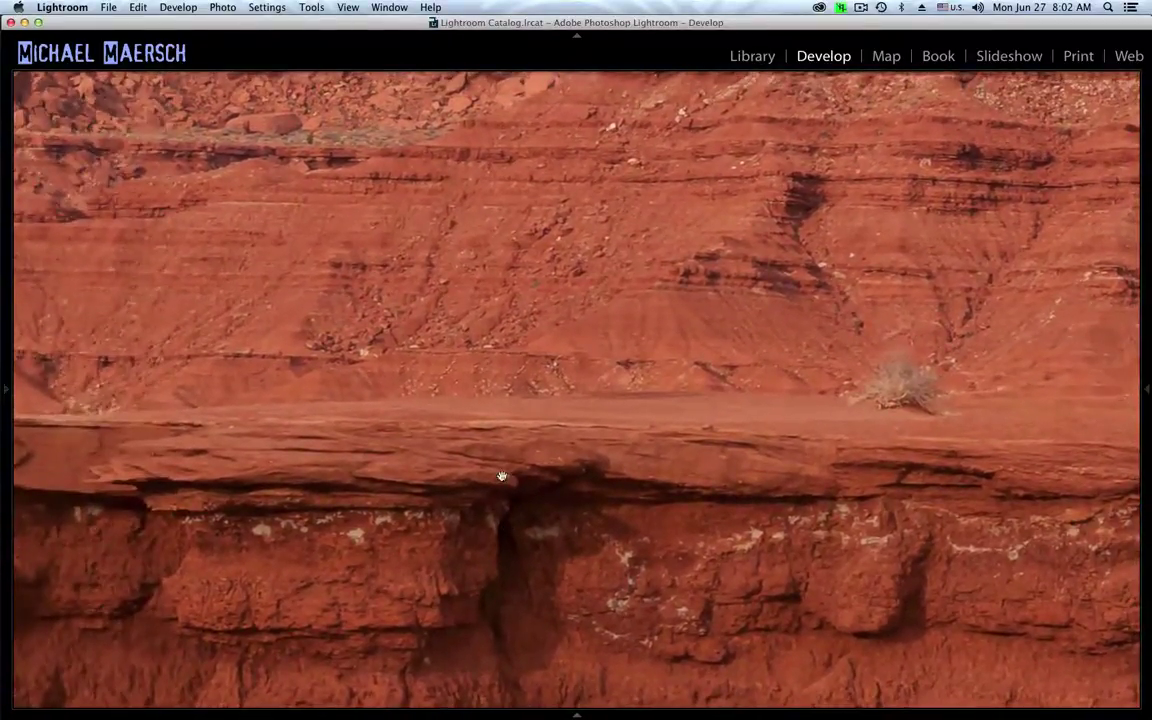
click(502, 476)
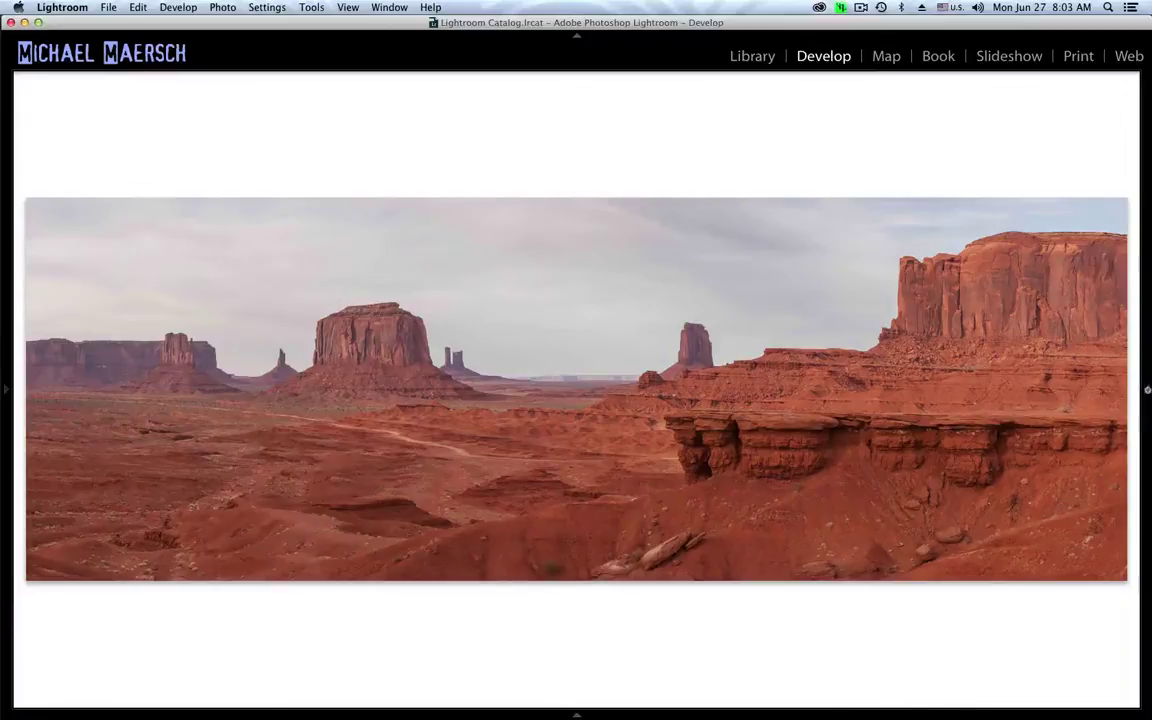
click(1148, 391)
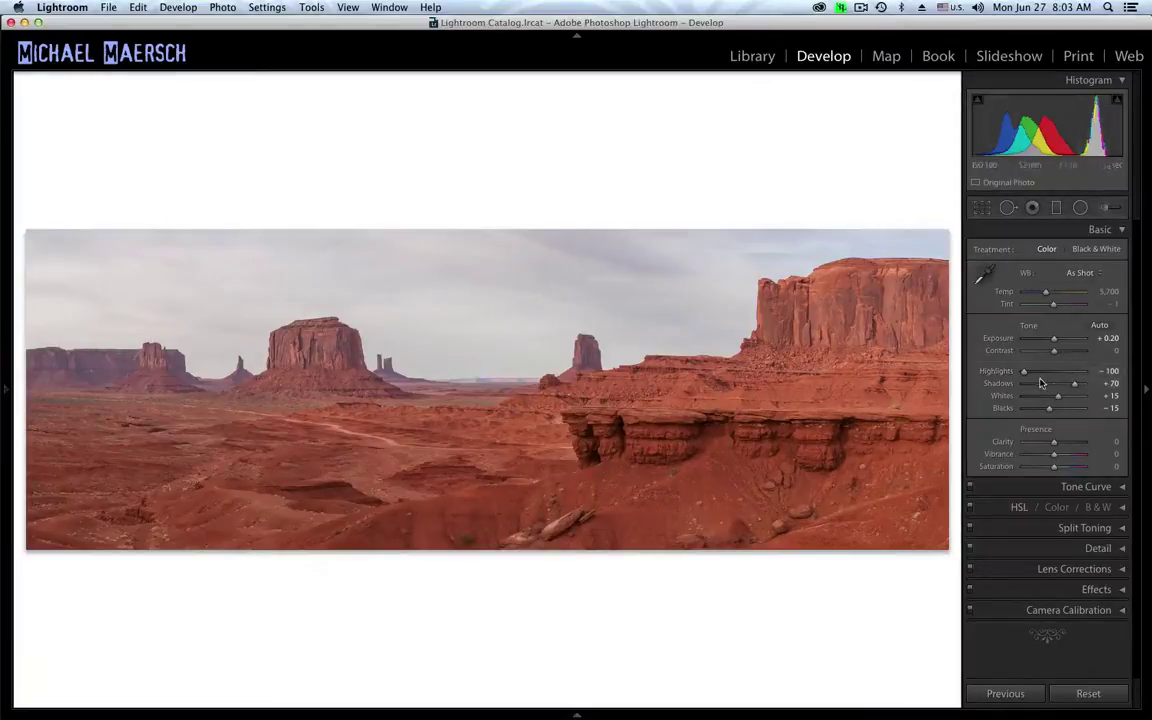
Step: Set the panorama's Contrast to +22, try Clarity at +38 in a widened view, and return Clarity to 0
drag(1054, 351, 1060, 357)
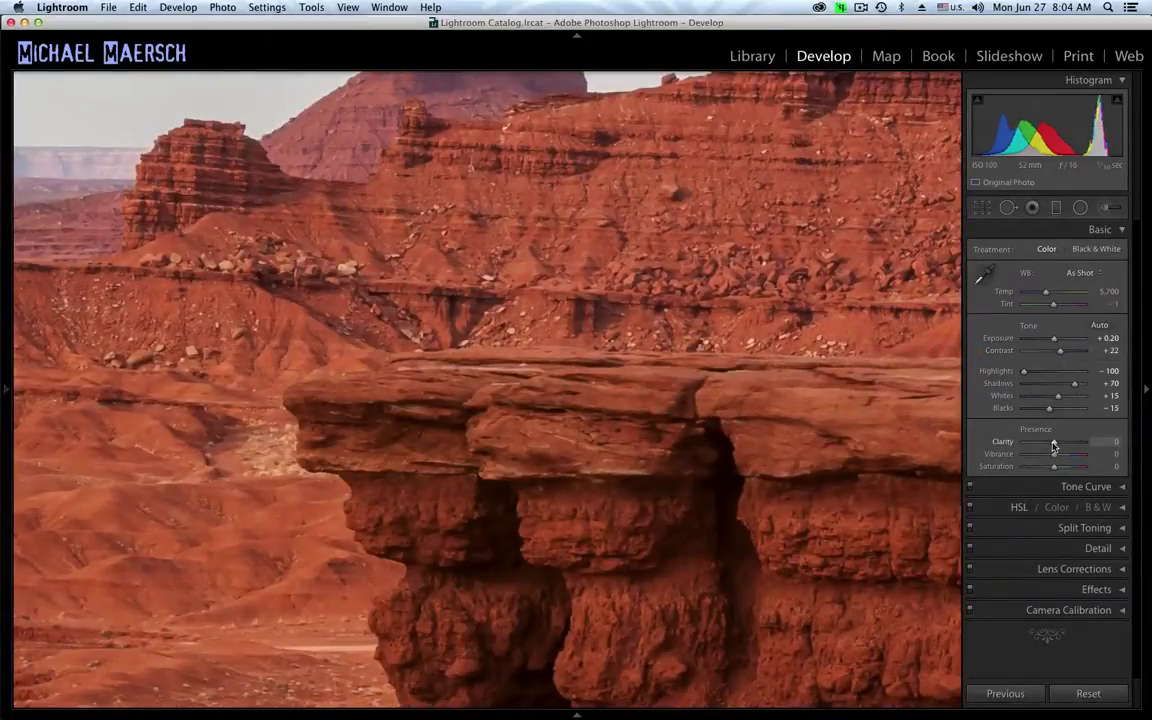
drag(1053, 446, 1065, 446)
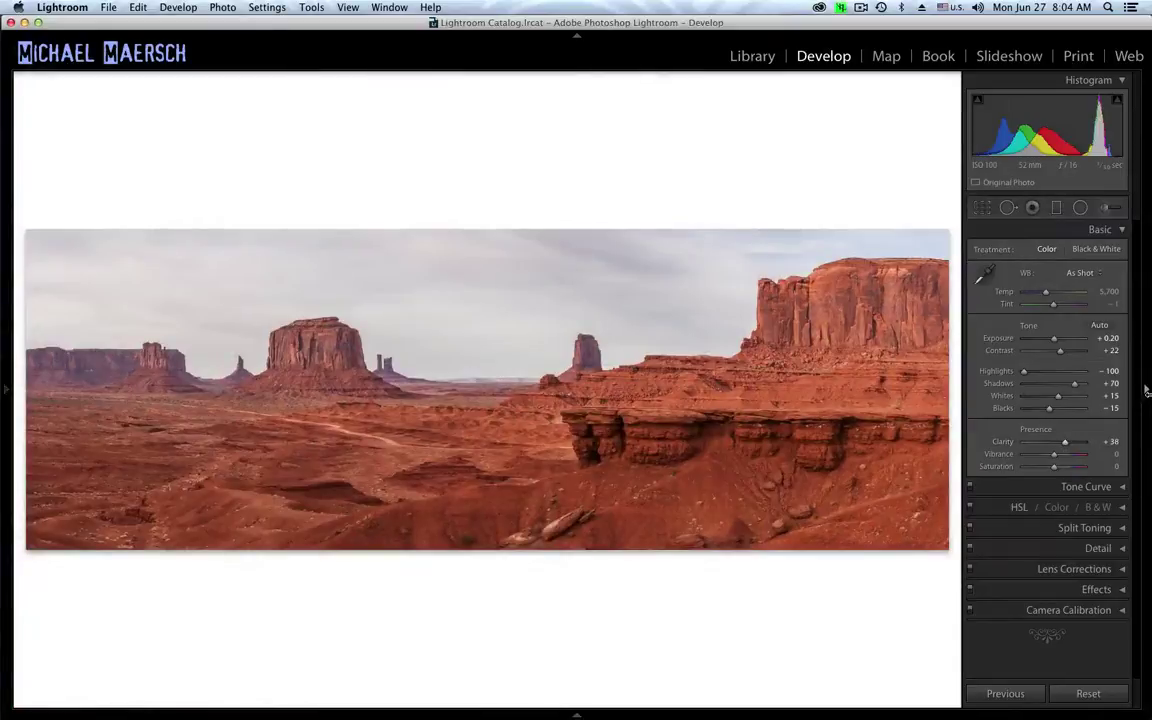
click(1146, 392)
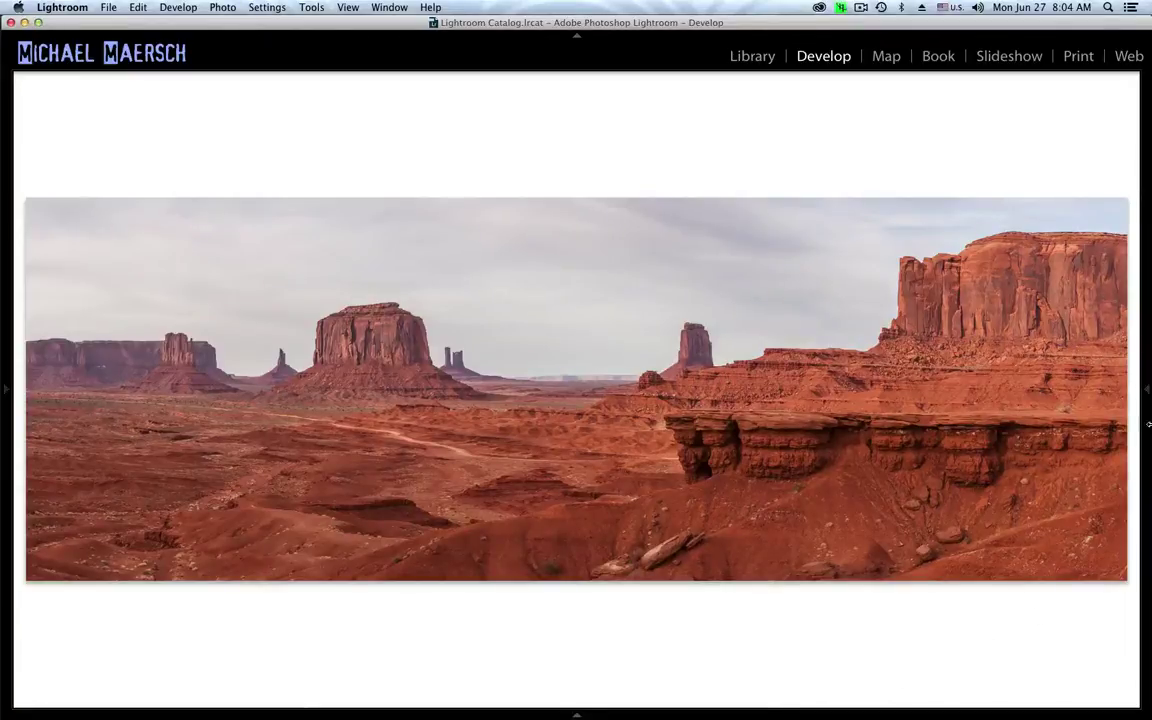
mouse_move(1148, 396)
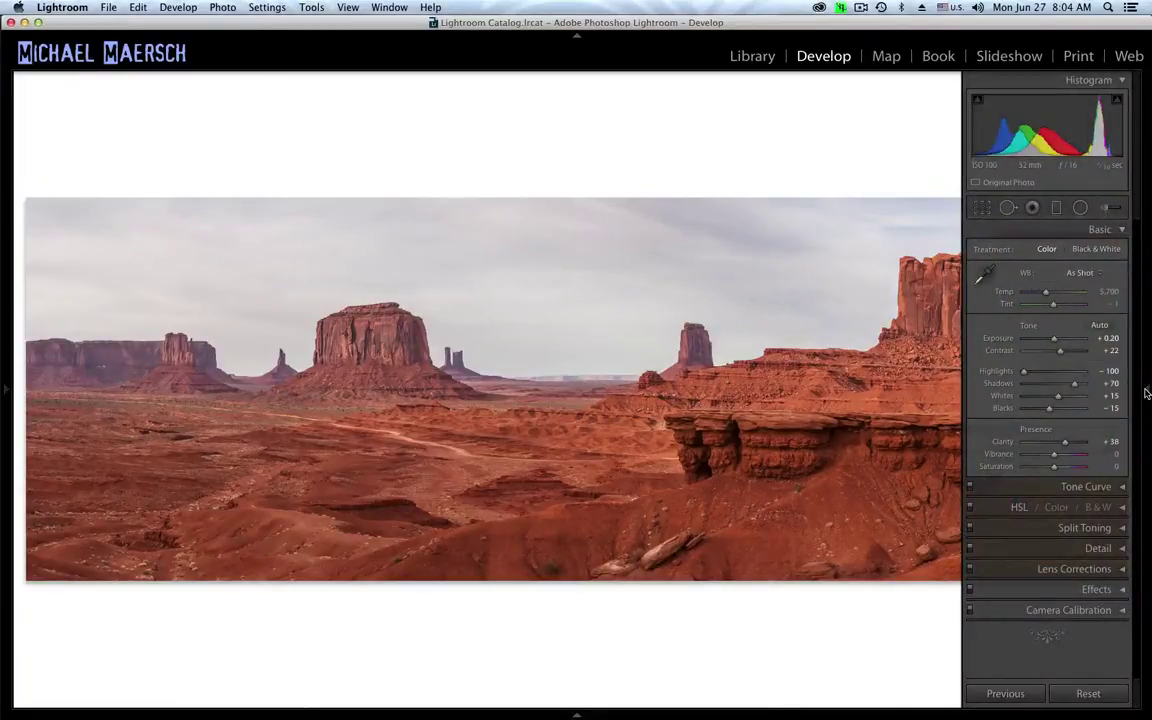
click(1147, 392)
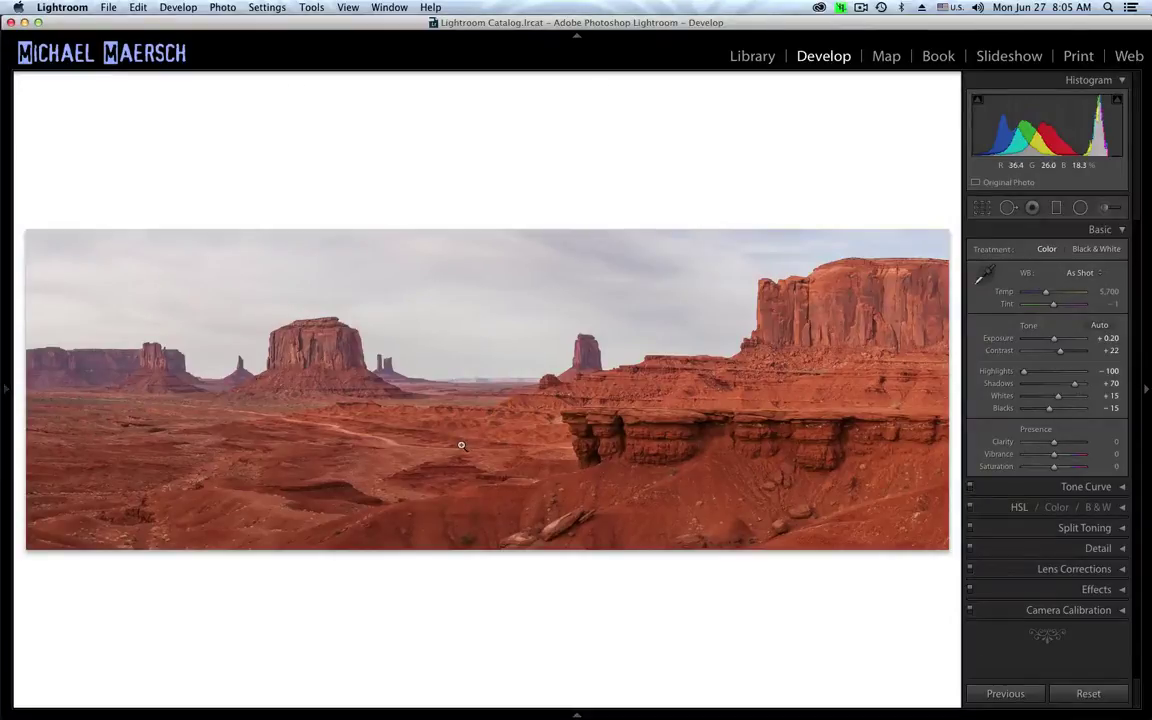
Step: Set up a new graduated filter with Exposure reset to 0.00 and Clarity at 29
click(1057, 211)
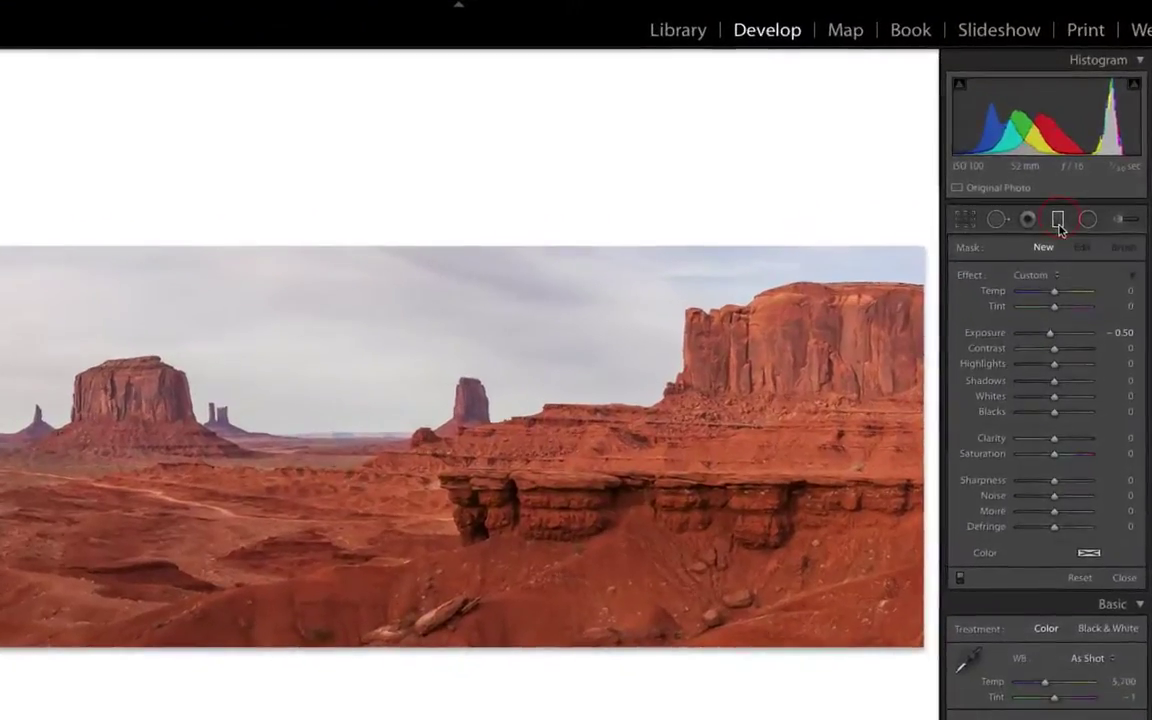
double_click(991, 335)
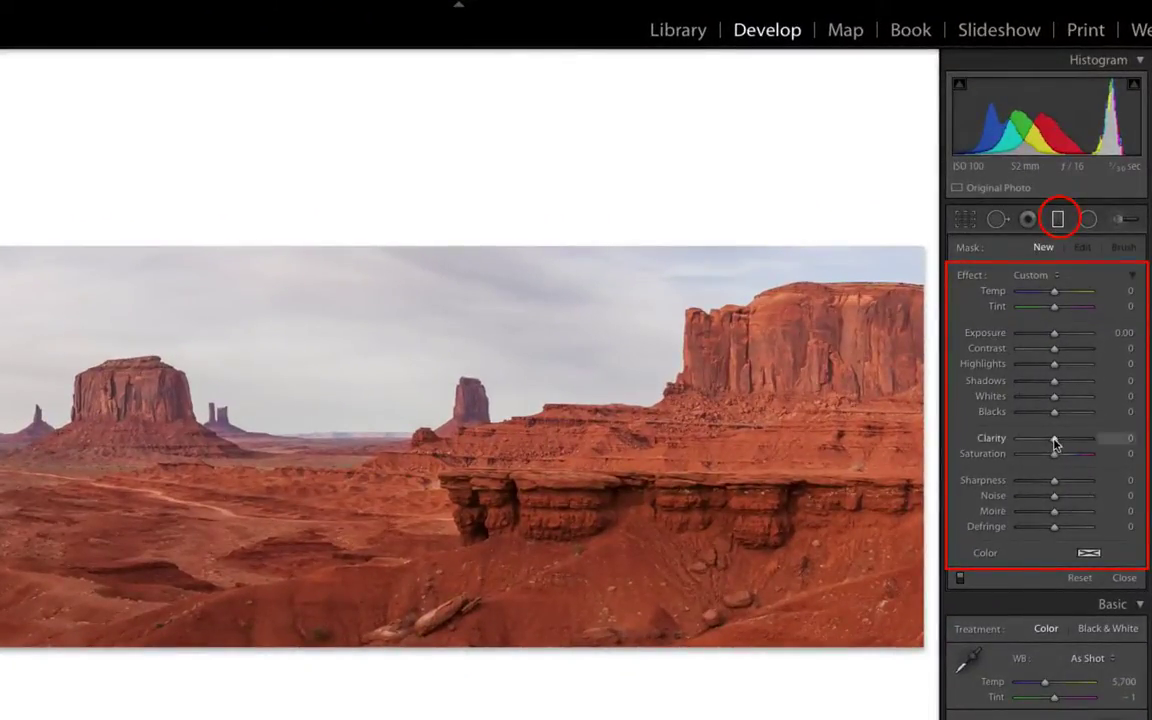
drag(1055, 443, 1065, 442)
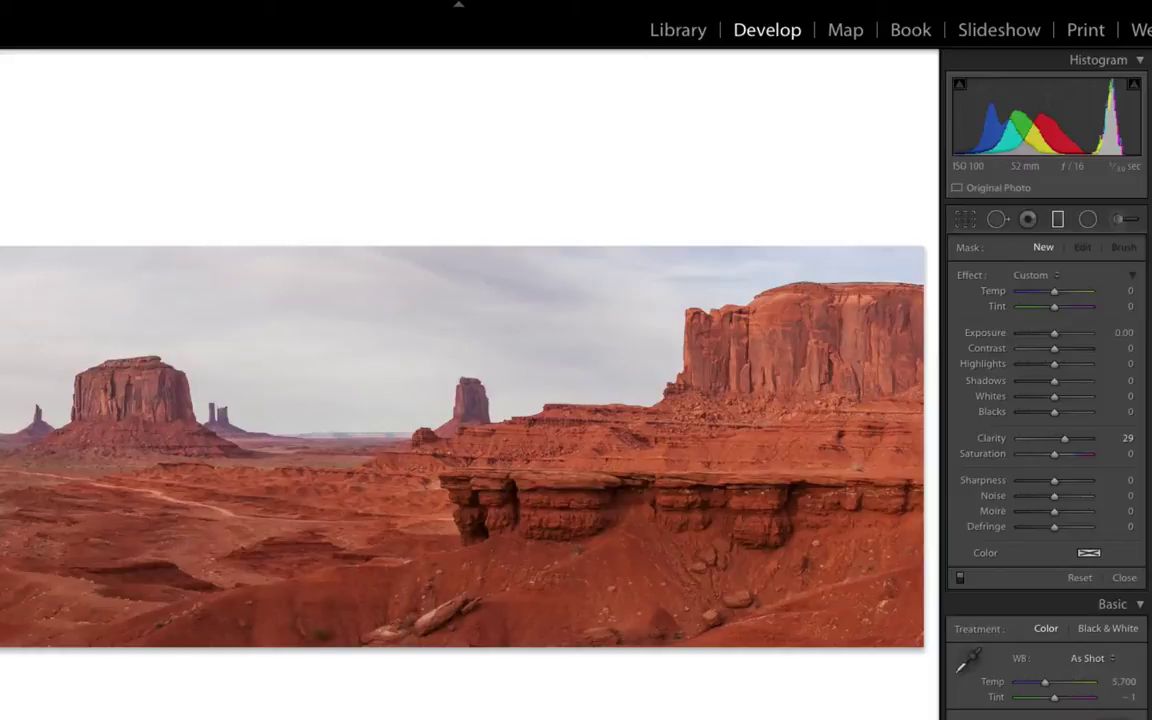
Step: Lay the graduated filter diagonally over the lower right foreground, move it up to the slope above the ledge, and rotate it to a flatter angle
drag(756, 509, 571, 240)
drag(506, 272, 740, 512)
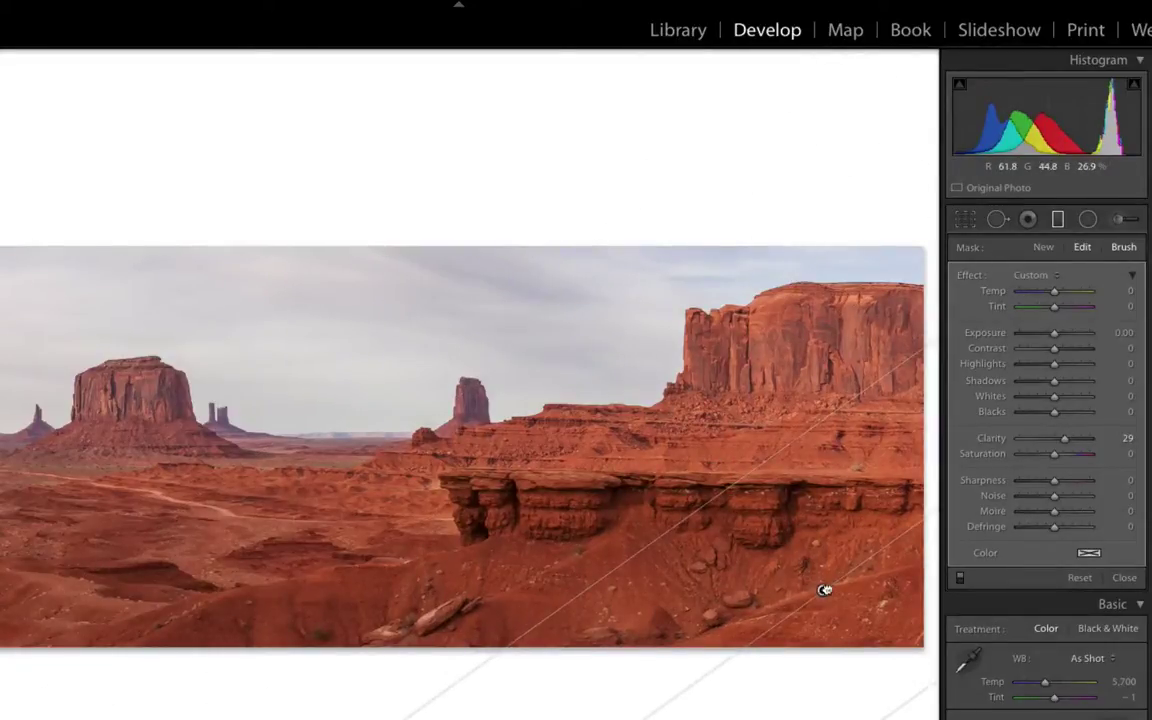
drag(823, 590, 655, 432)
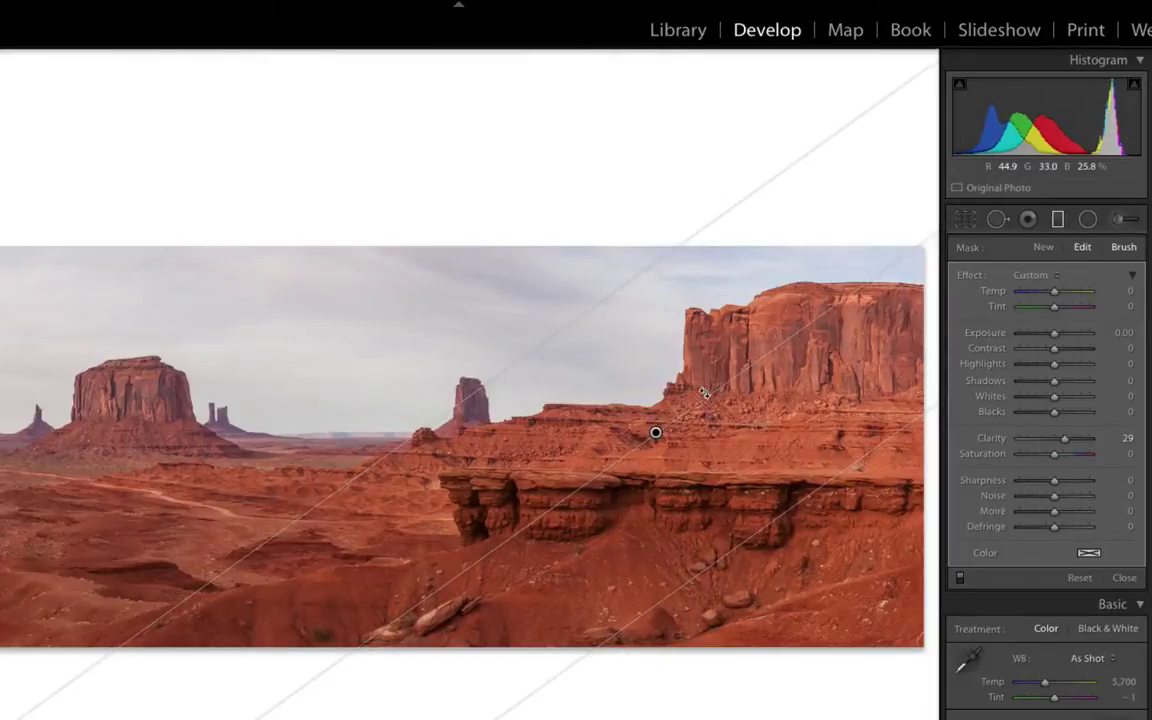
drag(704, 392, 708, 398)
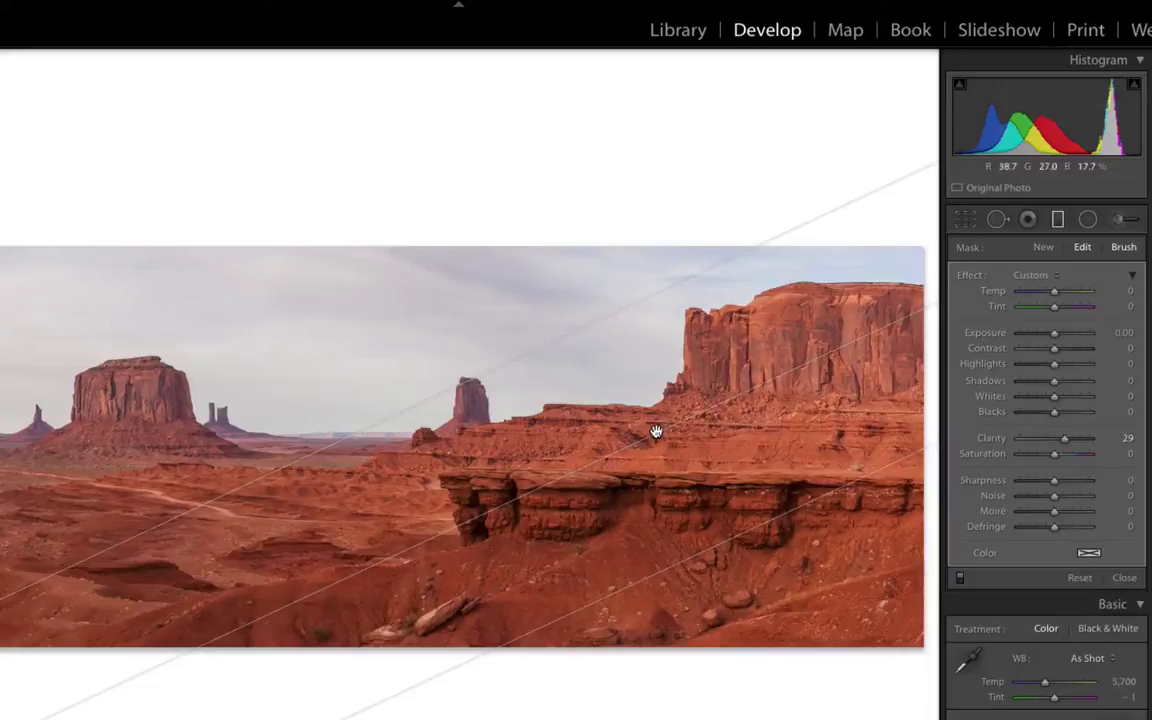
mouse_move(656, 432)
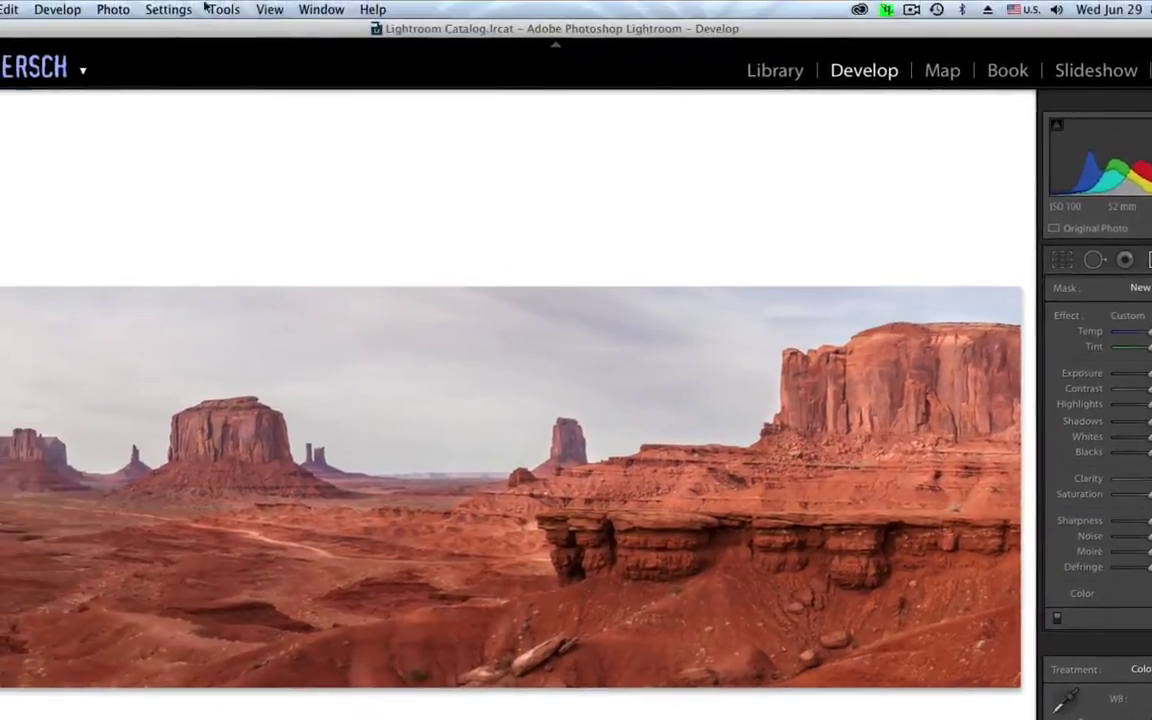
click(222, 10)
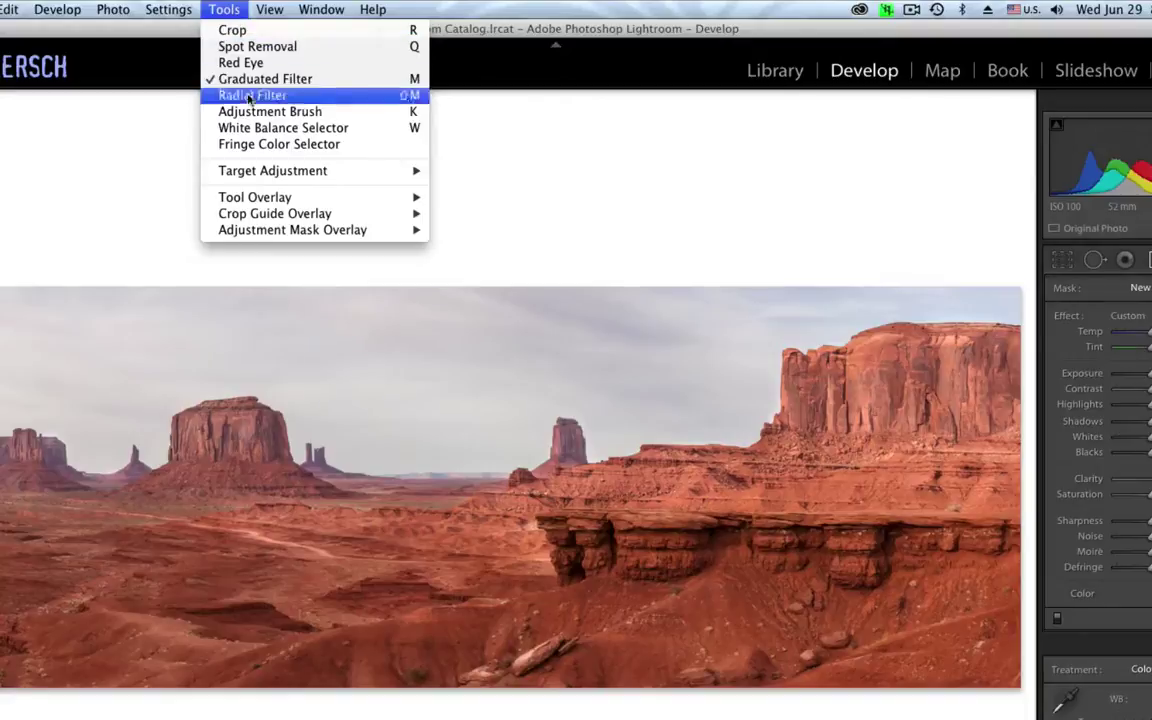
mouse_move(268, 198)
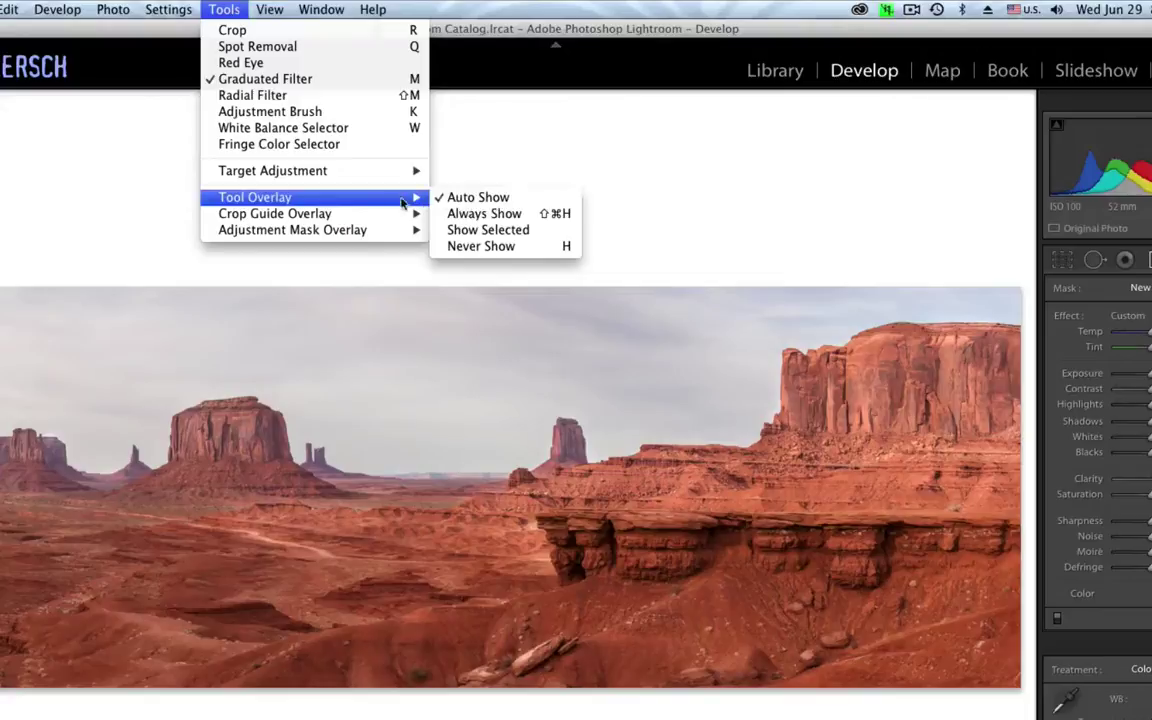
mouse_move(380, 233)
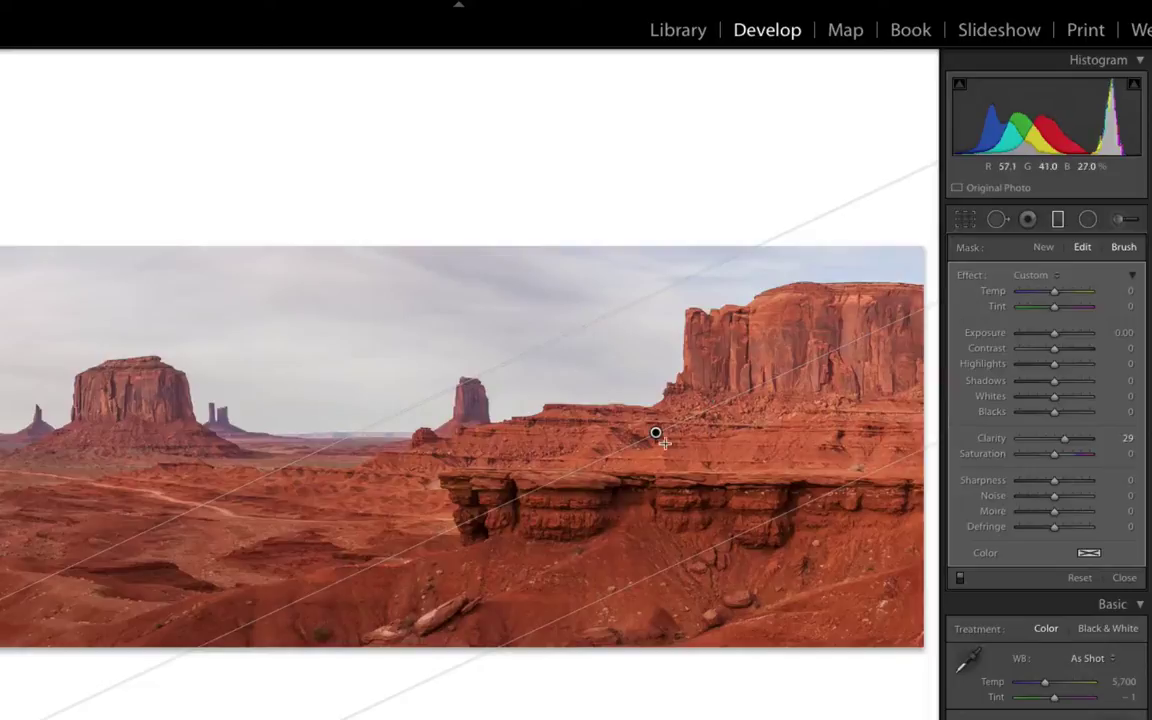
Step: Move the graduated filter to just above the ridge beside the large butte, nudge its Clarity, and close the filter
click(619, 388)
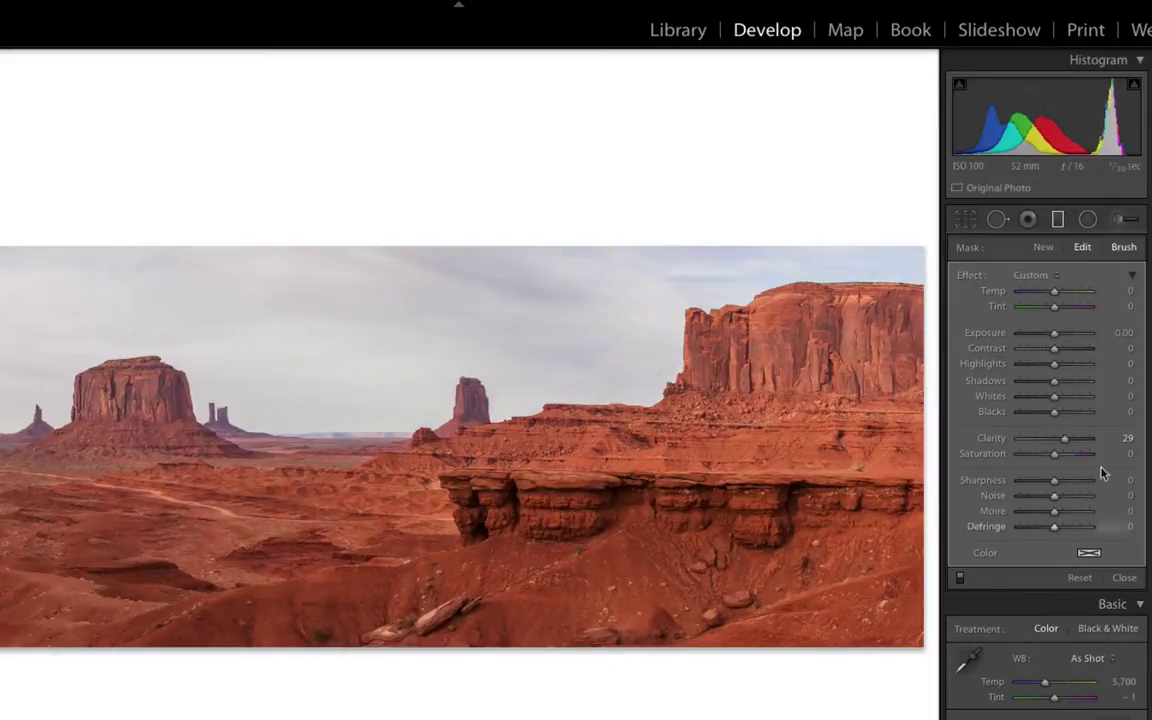
click(1127, 439)
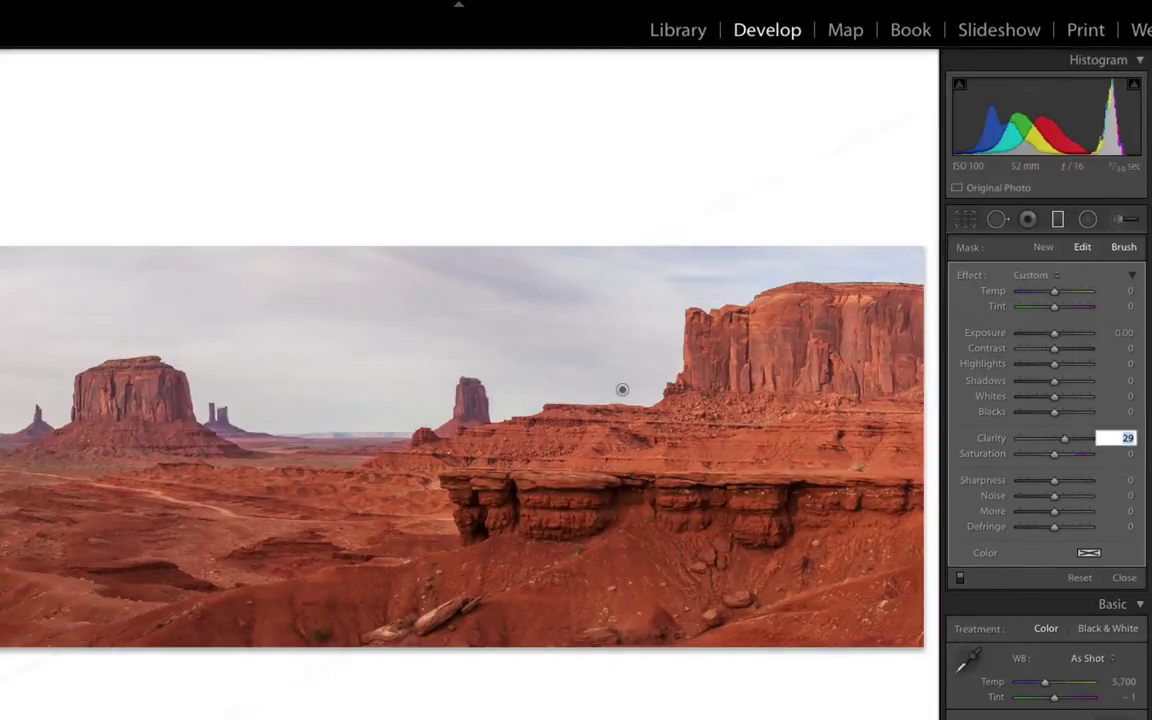
key(Up)
key(Escape)
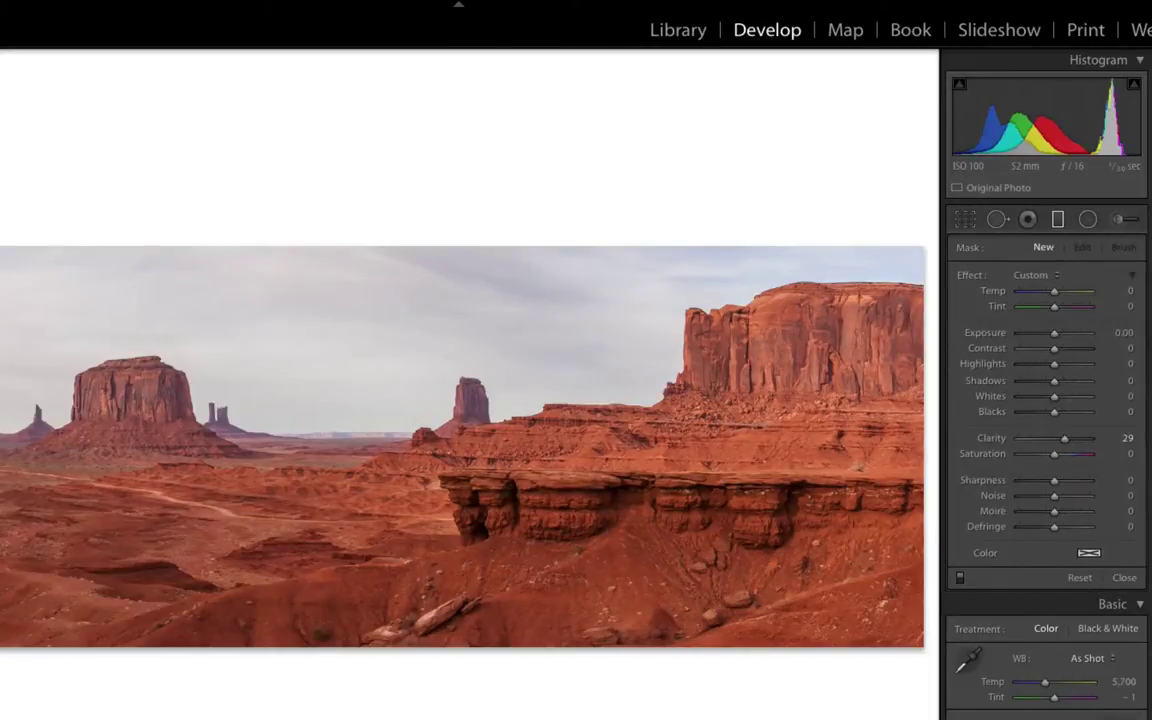
key(m)
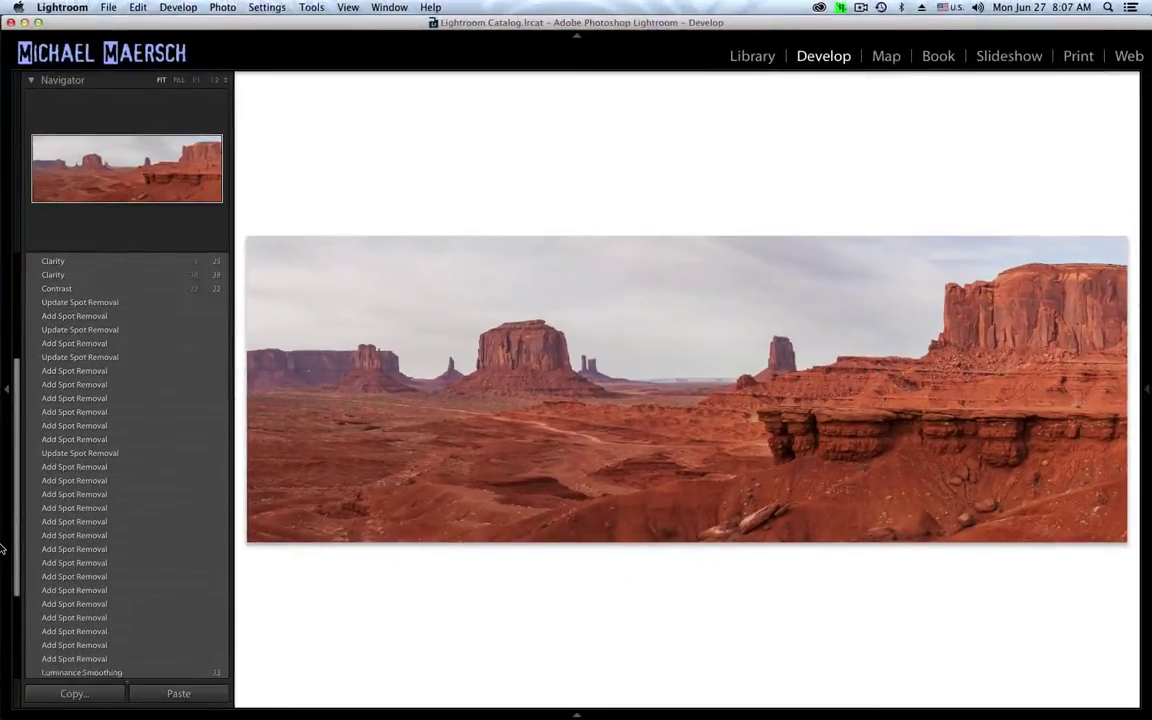
Step: Collapse the Navigator and delete the Import snapshot
drag(1, 549, 1, 653)
scroll(21, 576, up, 3)
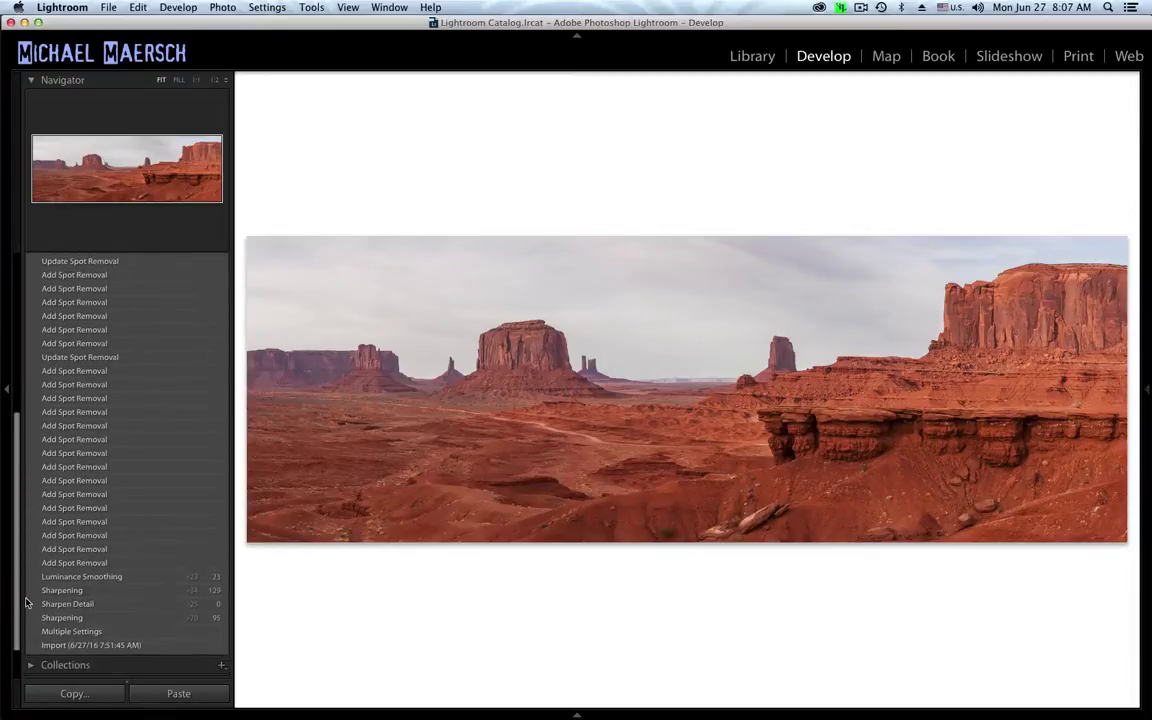
scroll(27, 595, up, 10)
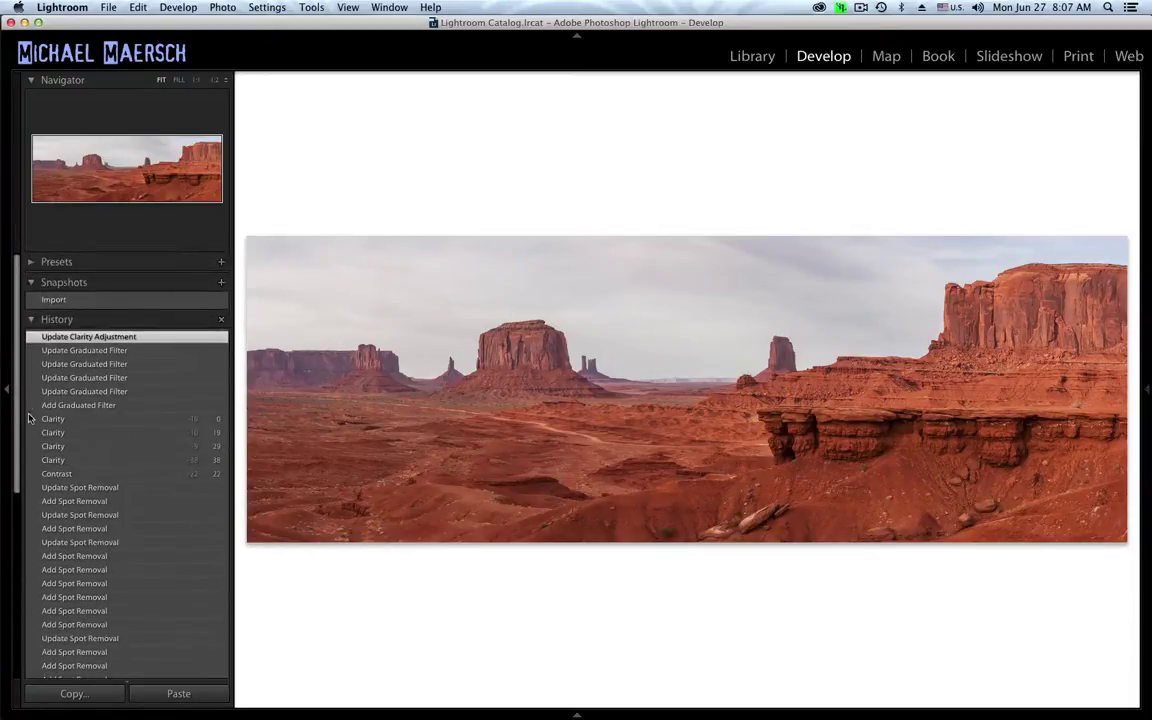
click(32, 81)
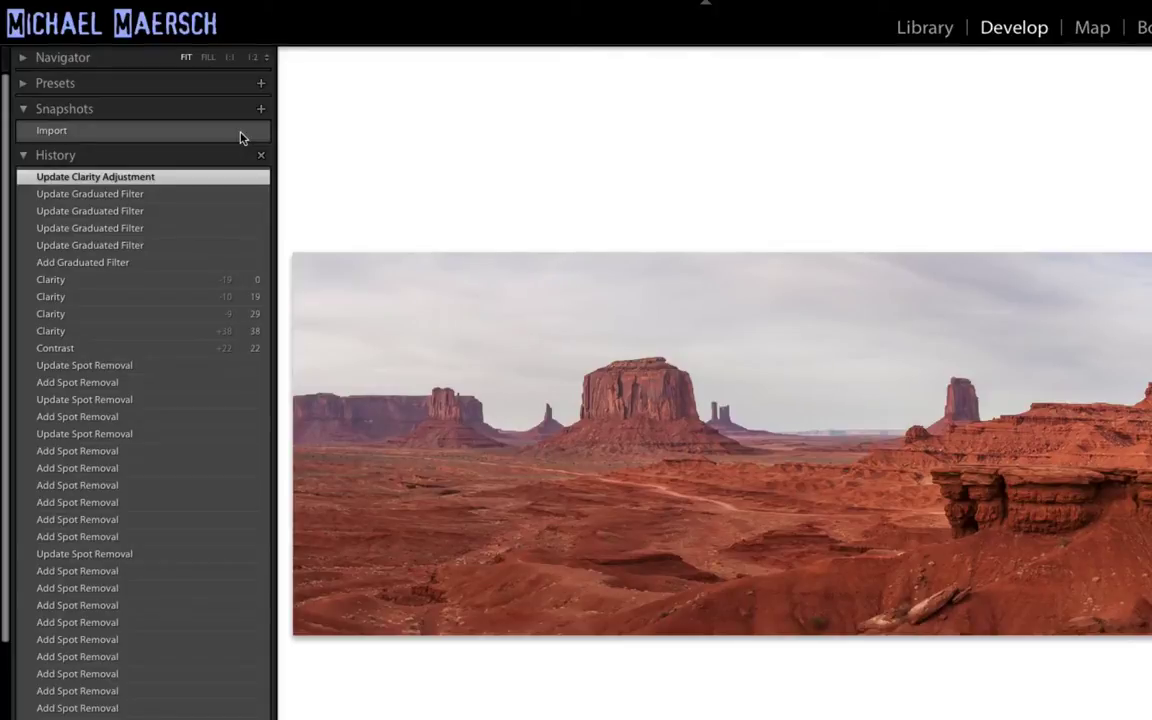
right_click(241, 137)
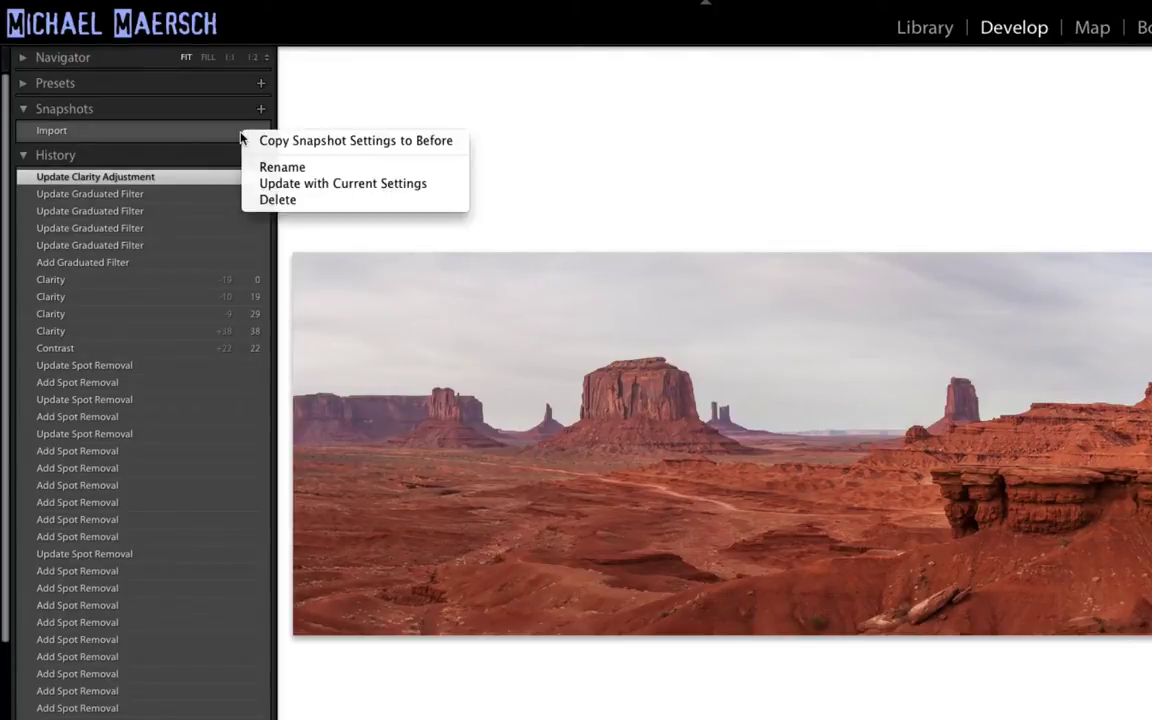
click(283, 198)
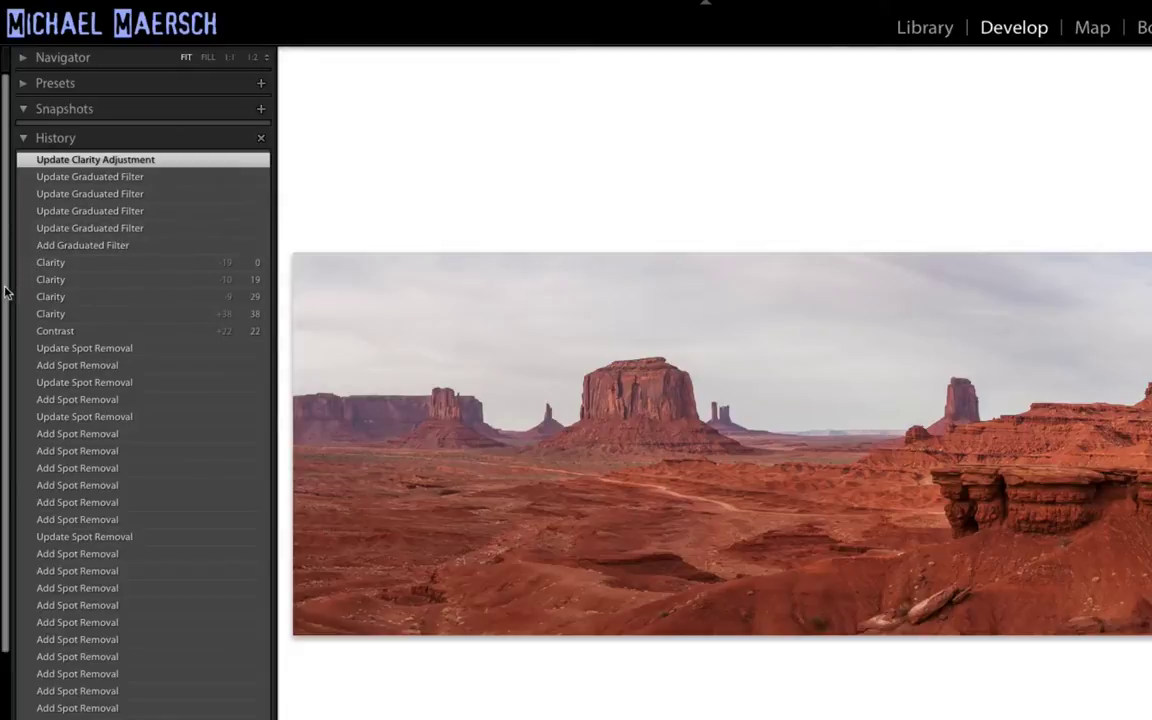
Step: Create a snapshot from the Multiple Settings history step, named "1) LR's Photomerge INITIAL Settings"
drag(8, 262, 12, 475)
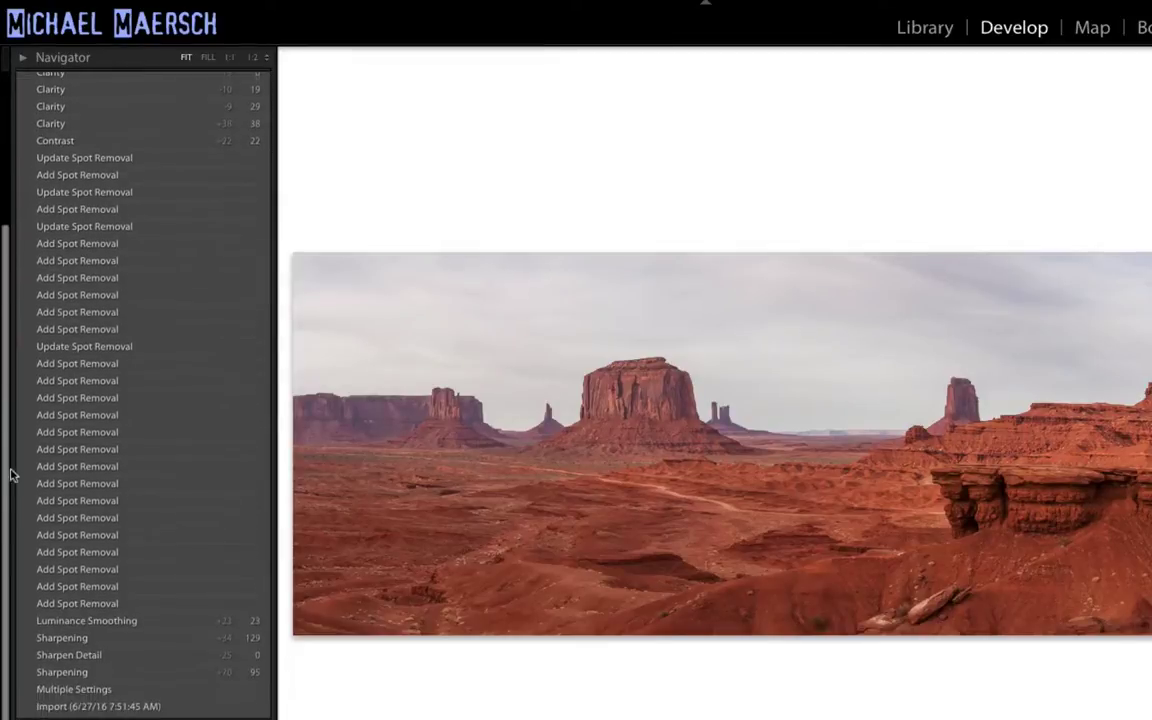
right_click(175, 692)
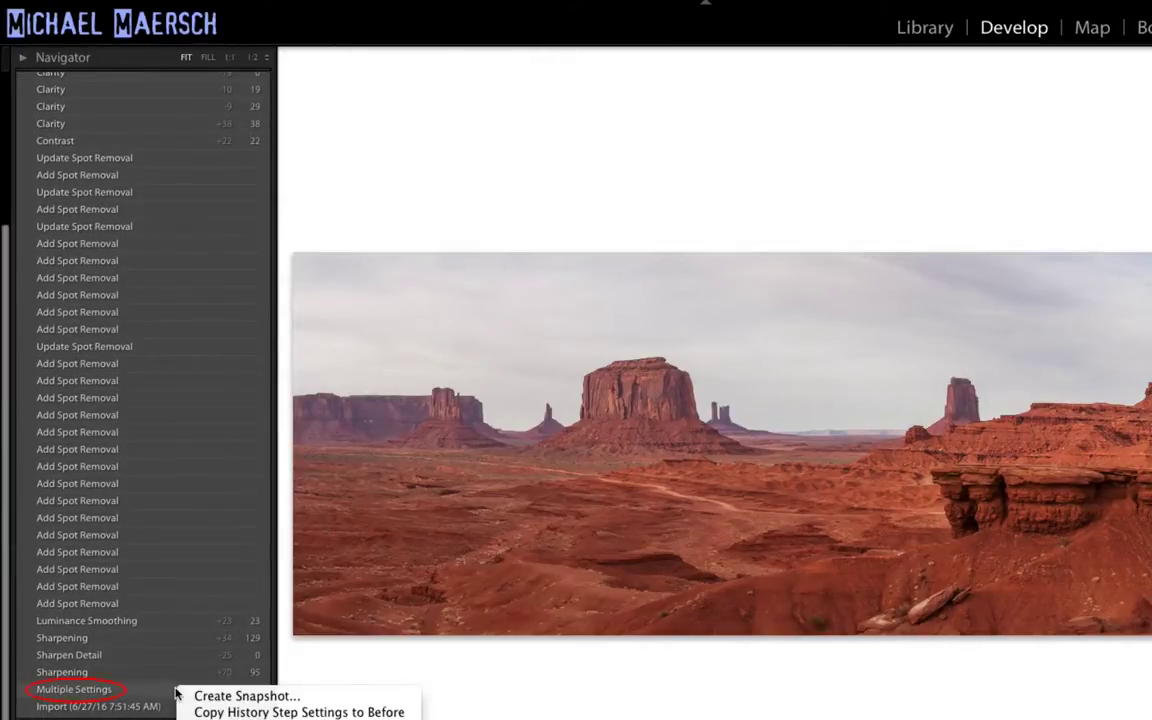
click(195, 693)
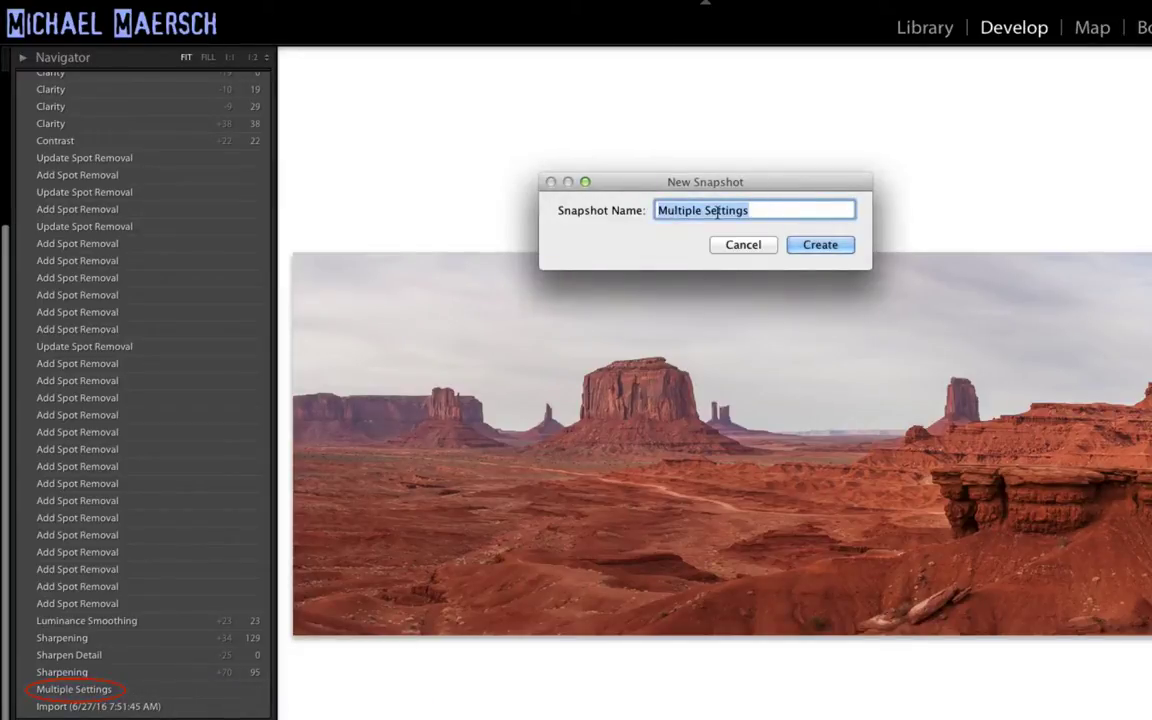
text(1))
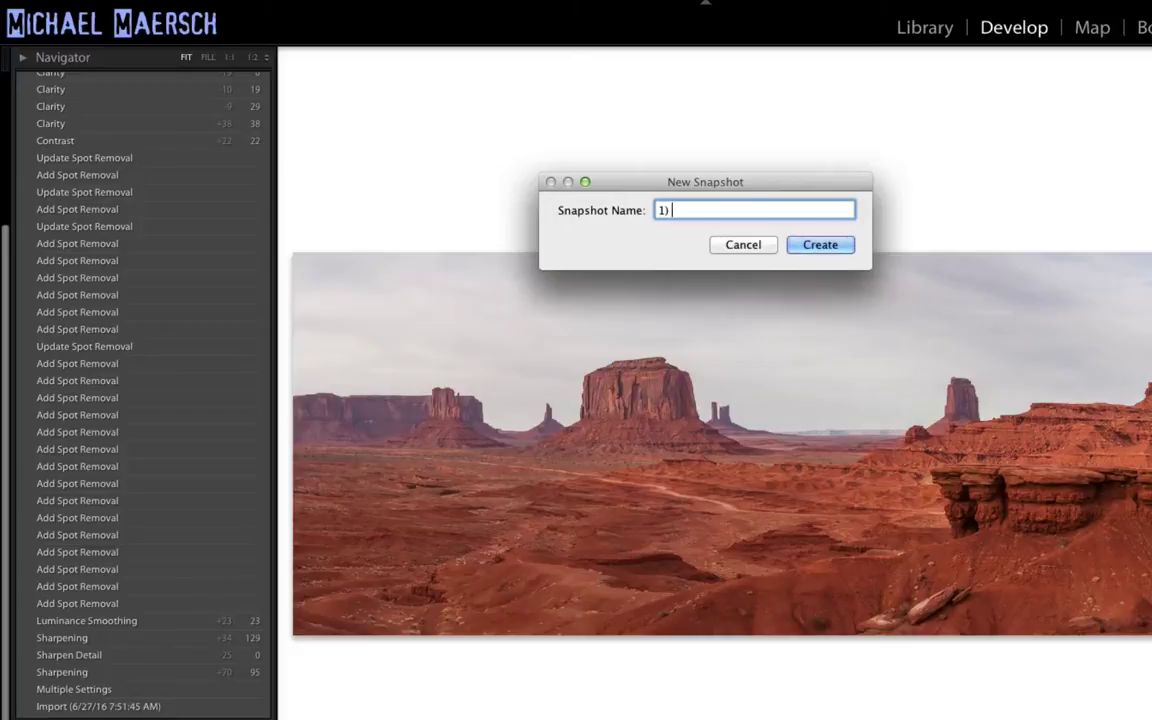
text( LR's Photomerge )
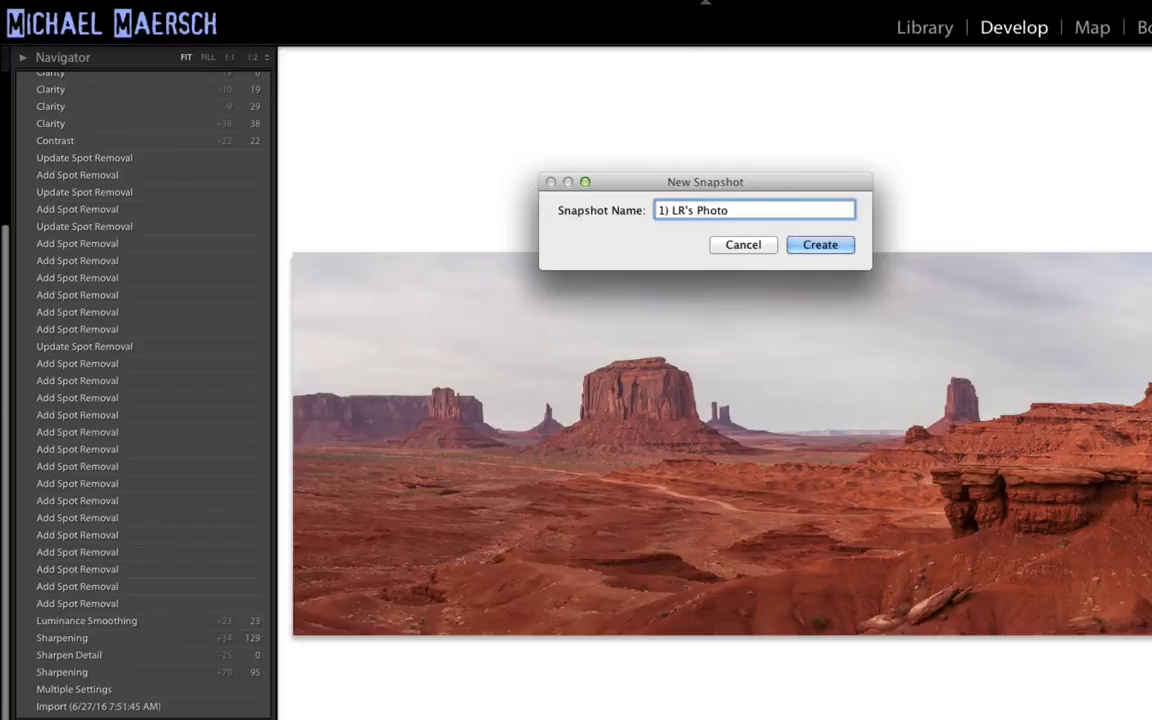
text(INITIAL Settings)
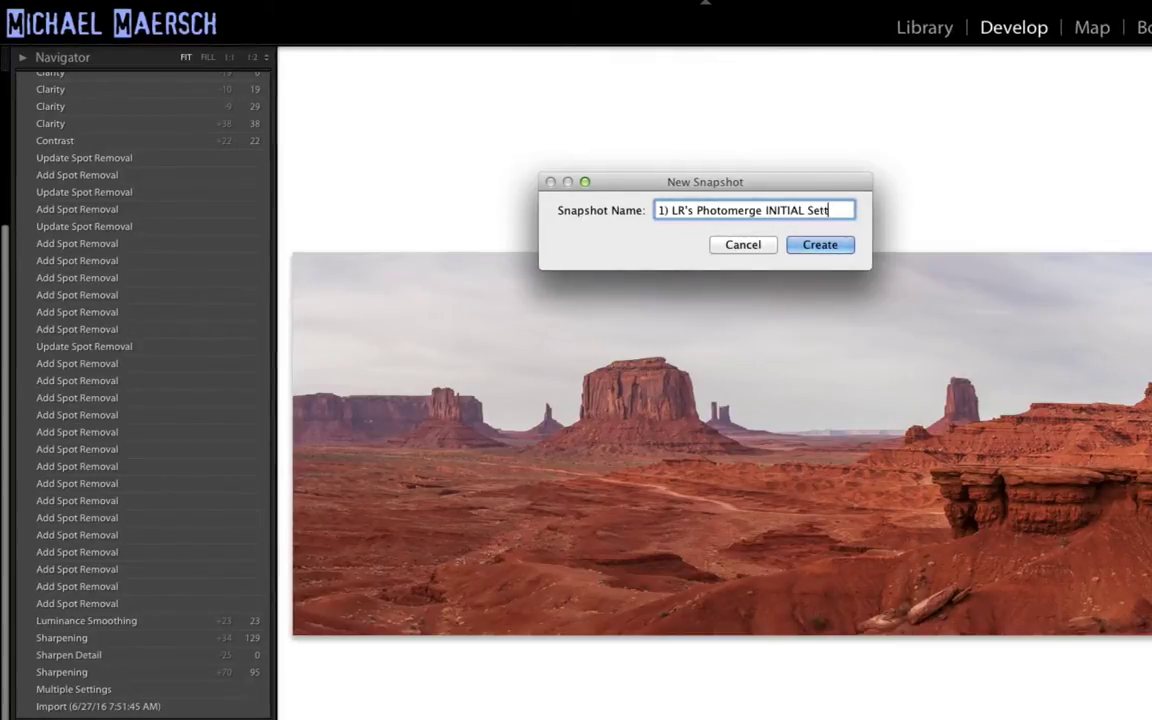
key(Return)
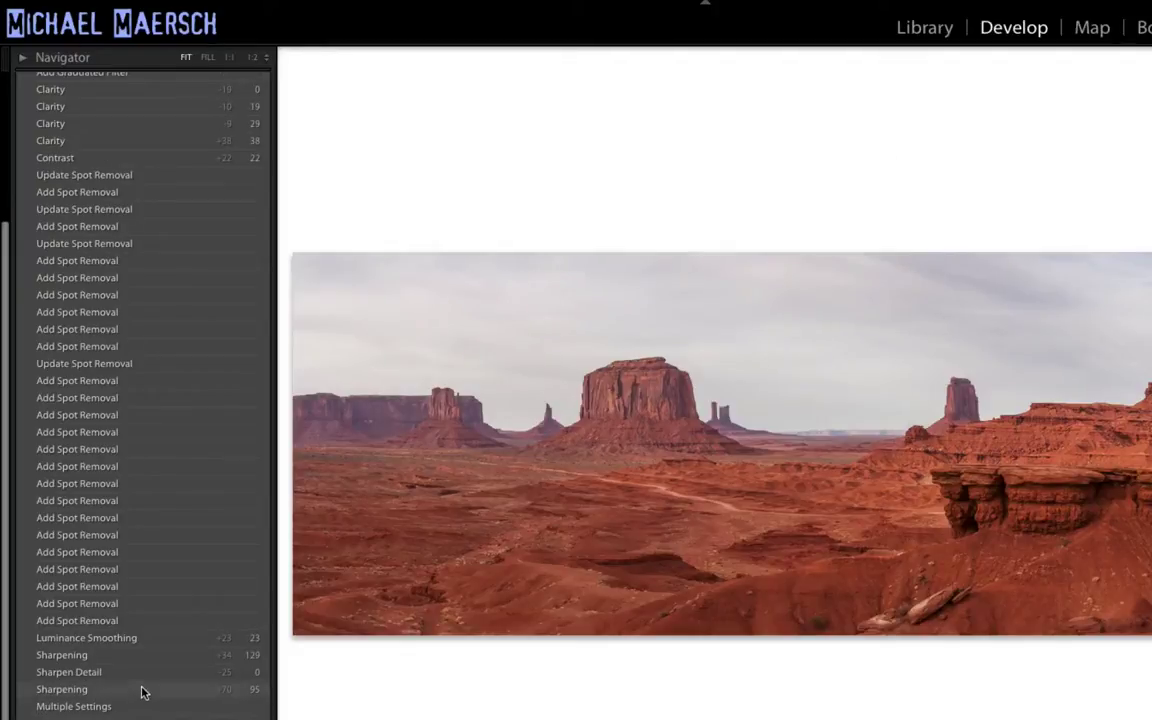
Step: Create a snapshot of the latest history state, named "2) Sharpening/Spotting/Contrast/Clarity/Grad"
scroll(3, 418, up, 1)
scroll(3, 418, up, 5)
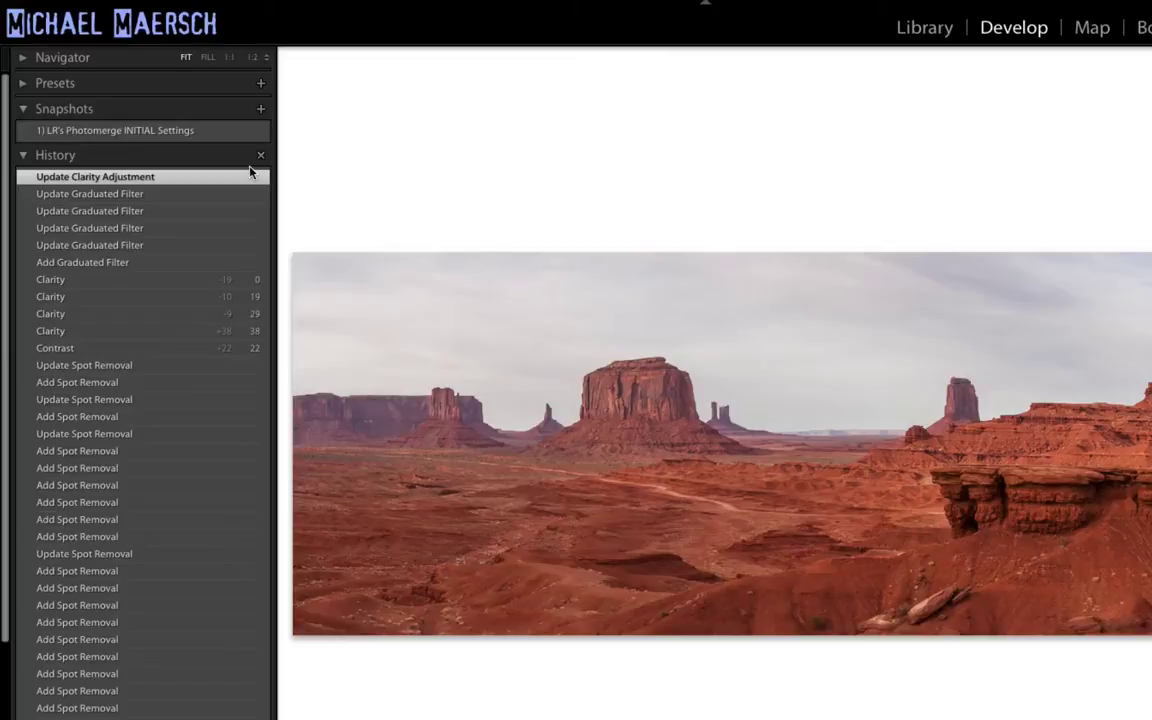
click(260, 108)
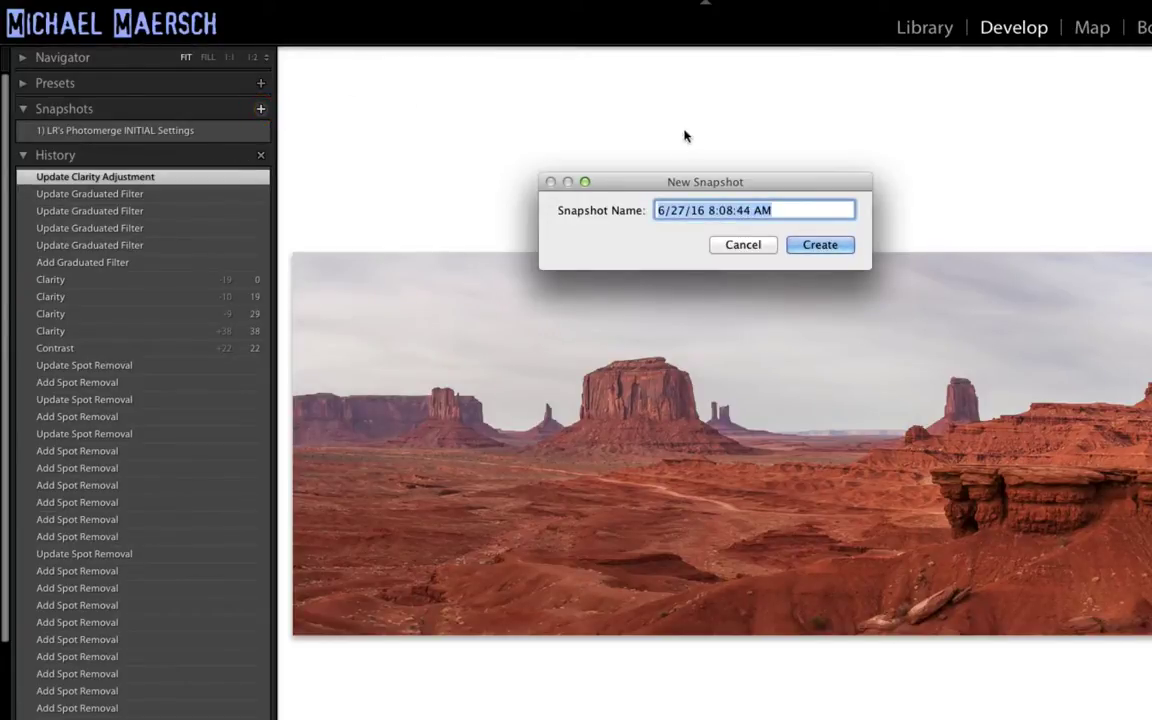
text(2) )
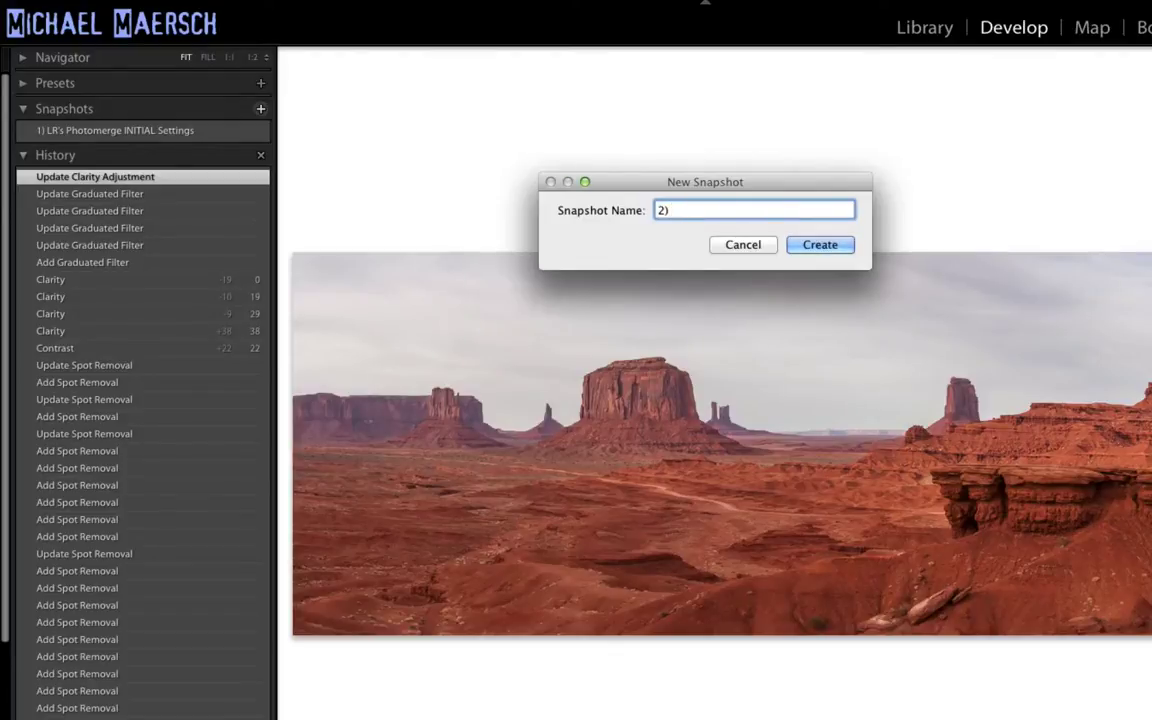
text(Sharpenin)
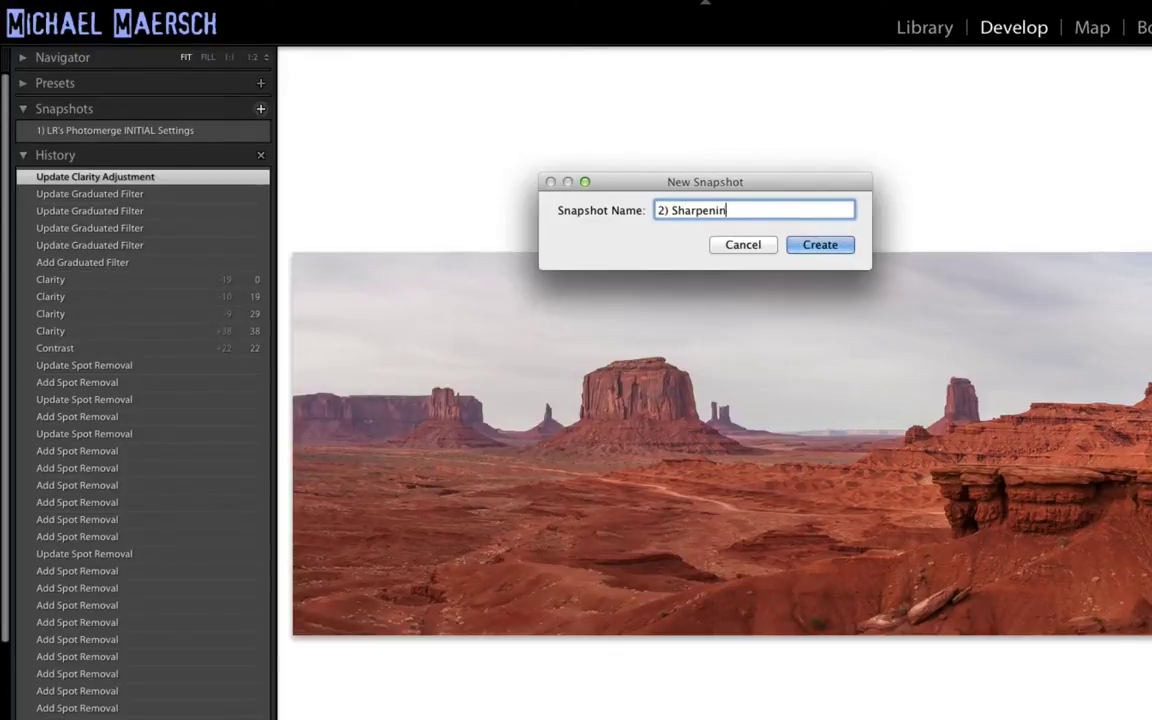
text(g/Spotting/)
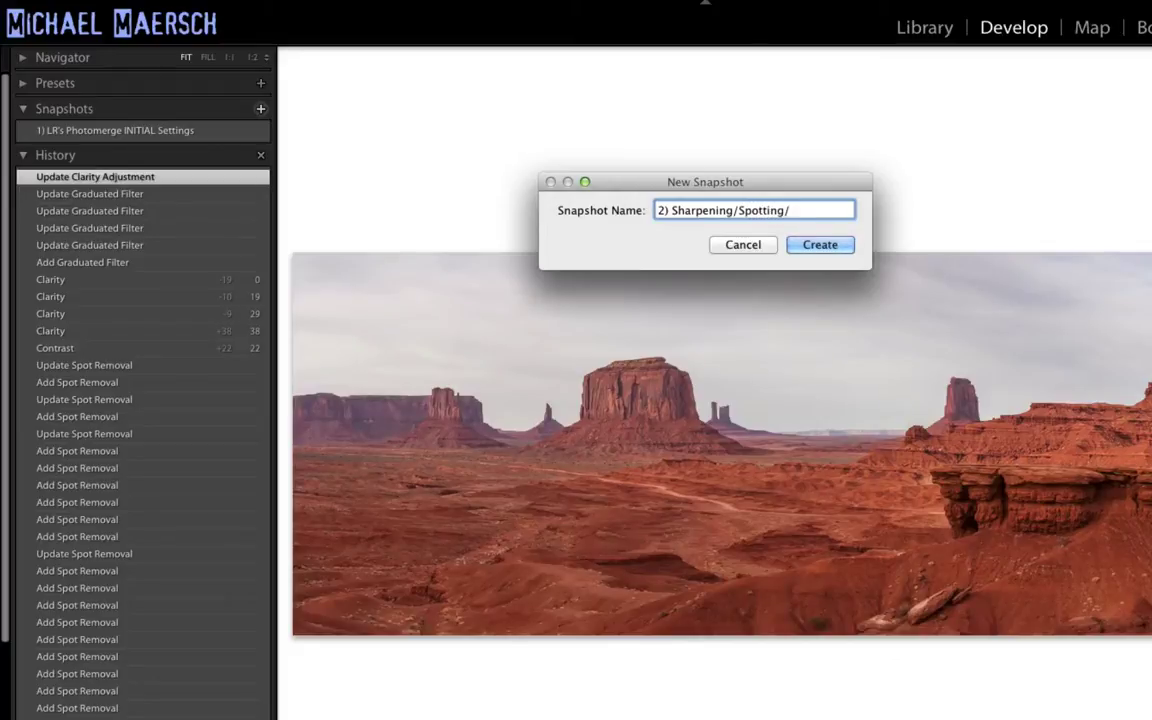
text(Cont)
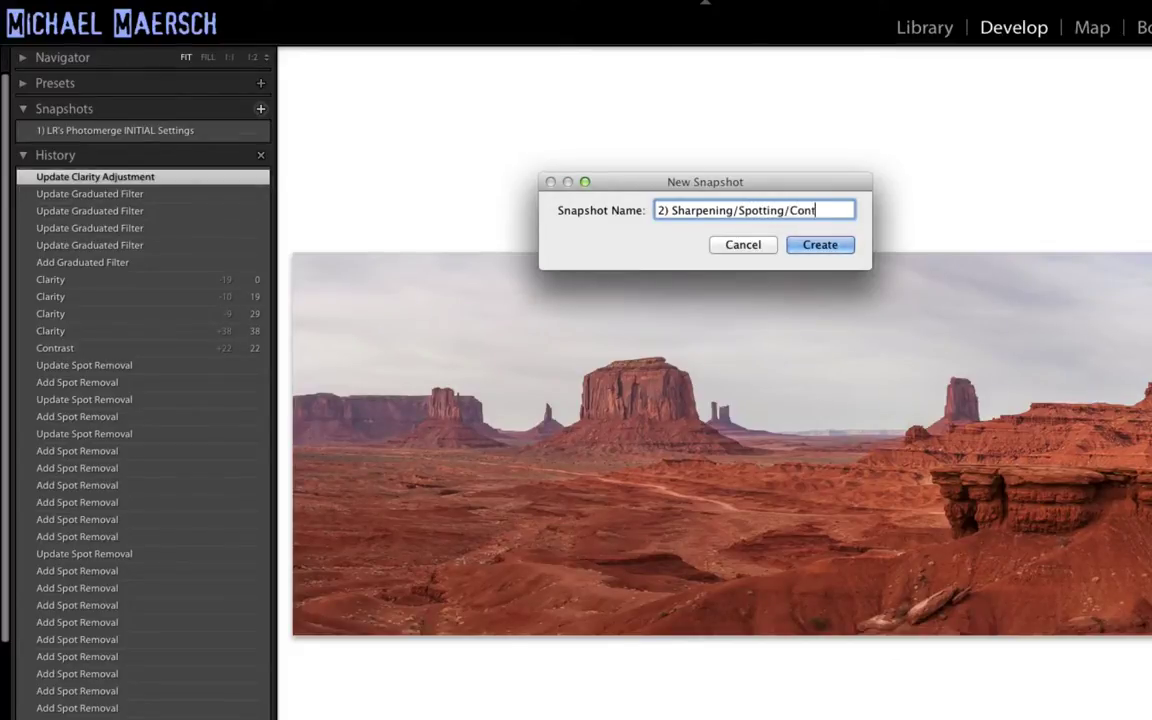
text(rast/C)
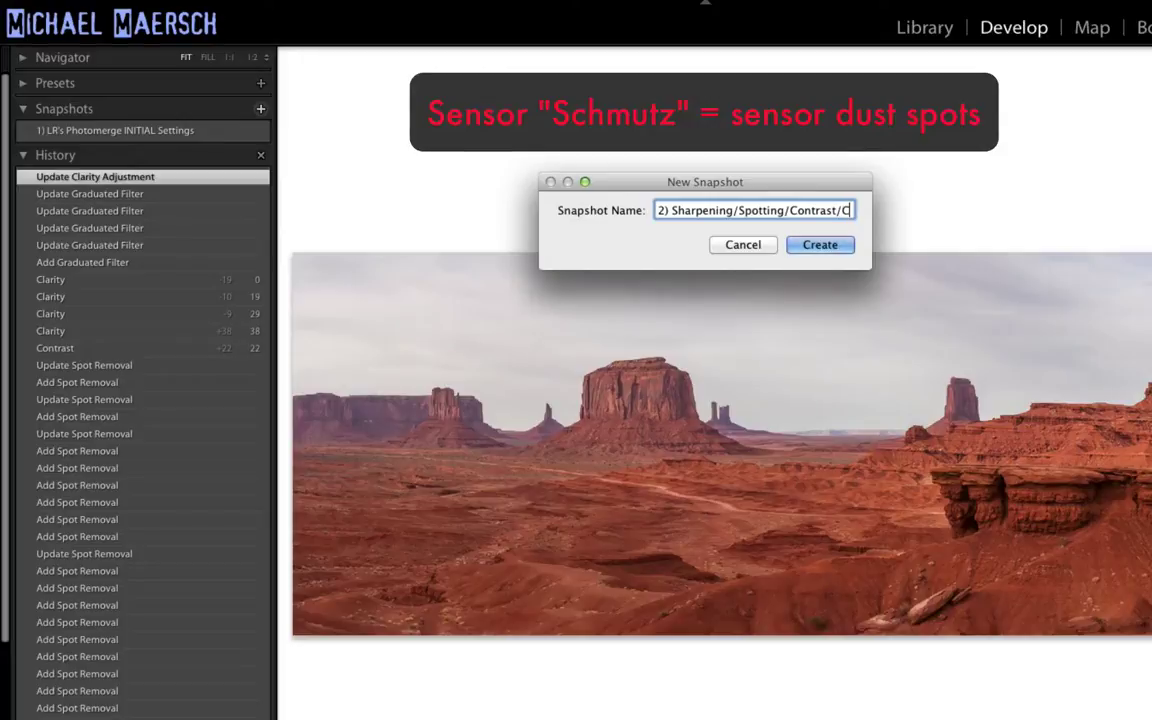
text(larity)
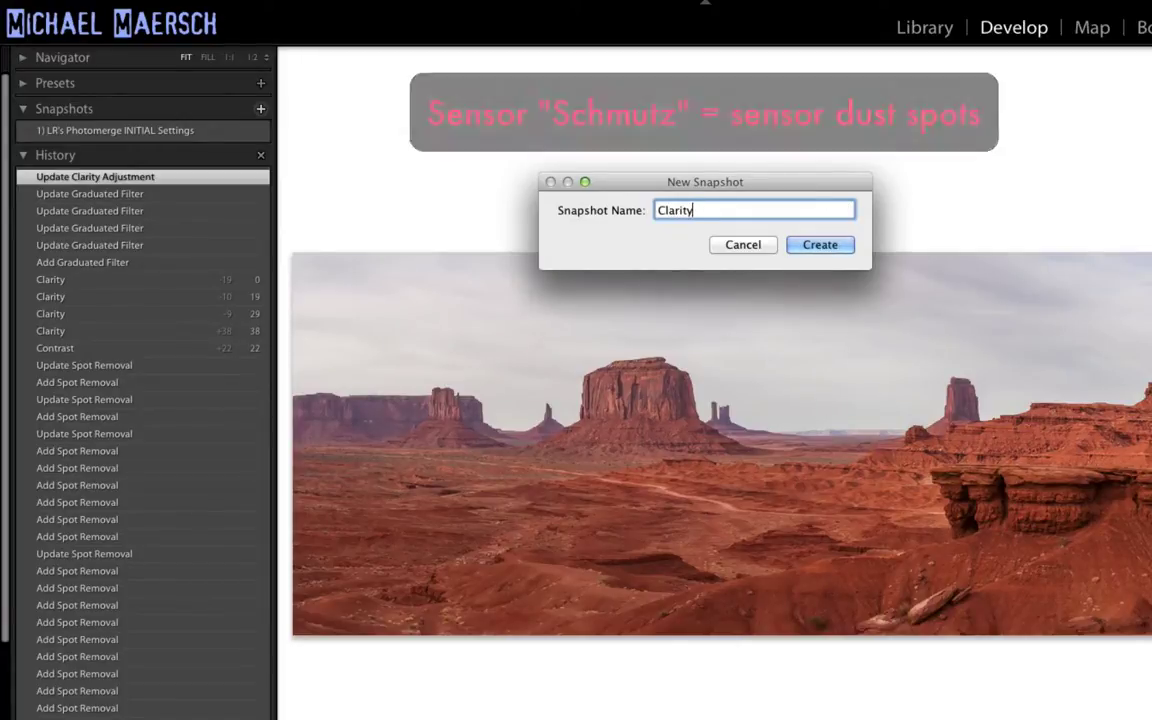
text(/Grad)
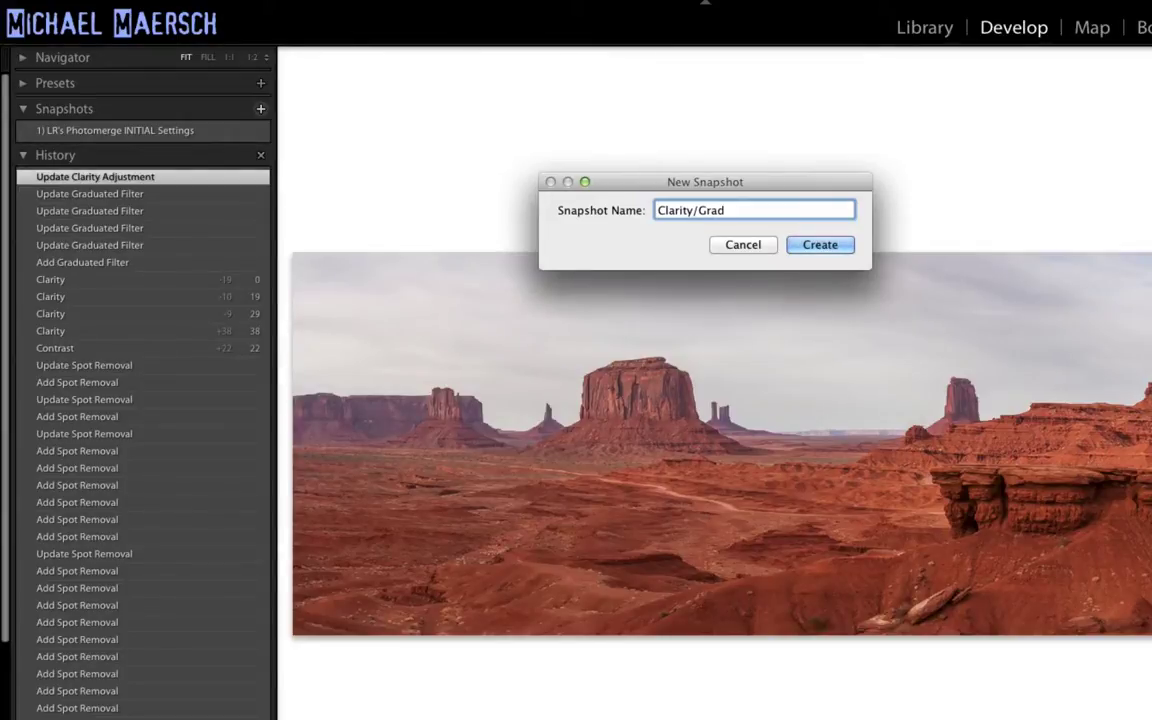
key(Tab)
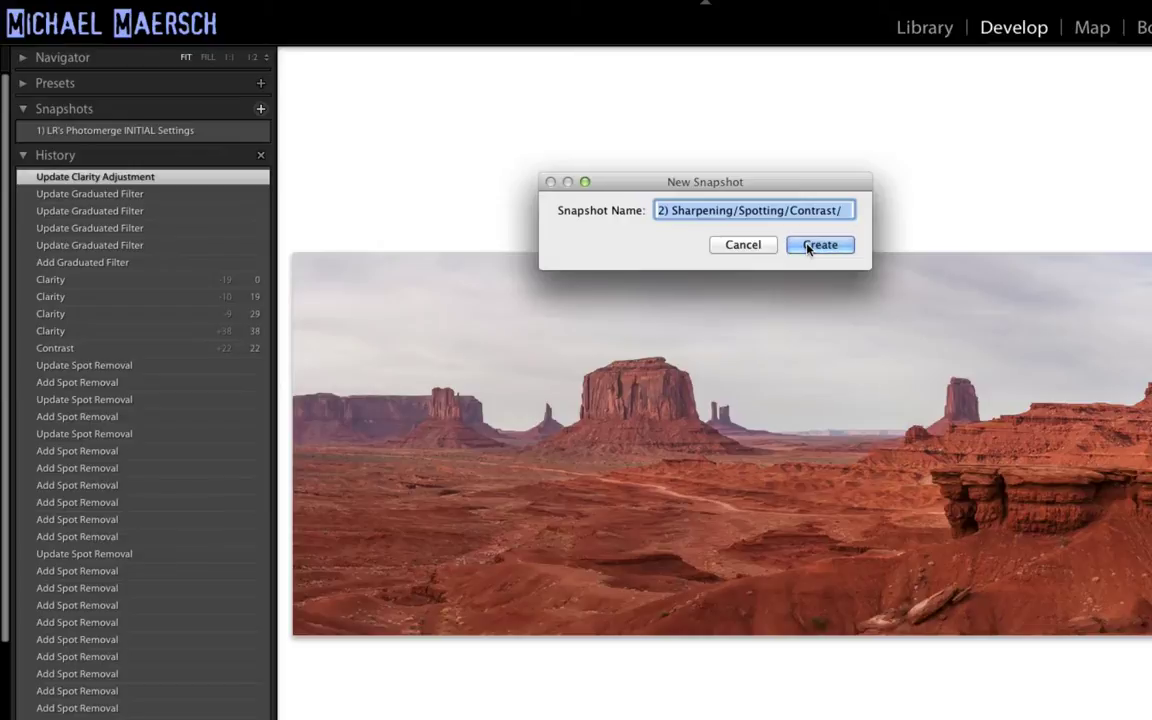
click(808, 247)
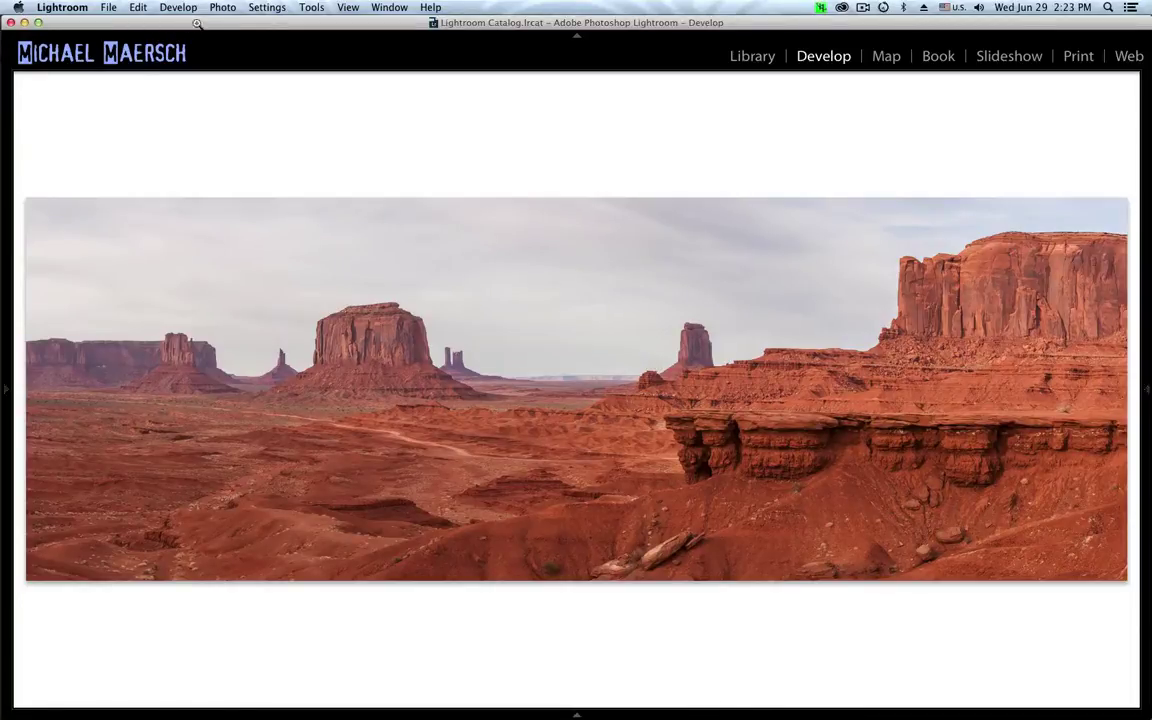
Step: Send the edited panorama to Adobe Photoshop CC 2014 for further editing
click(224, 8)
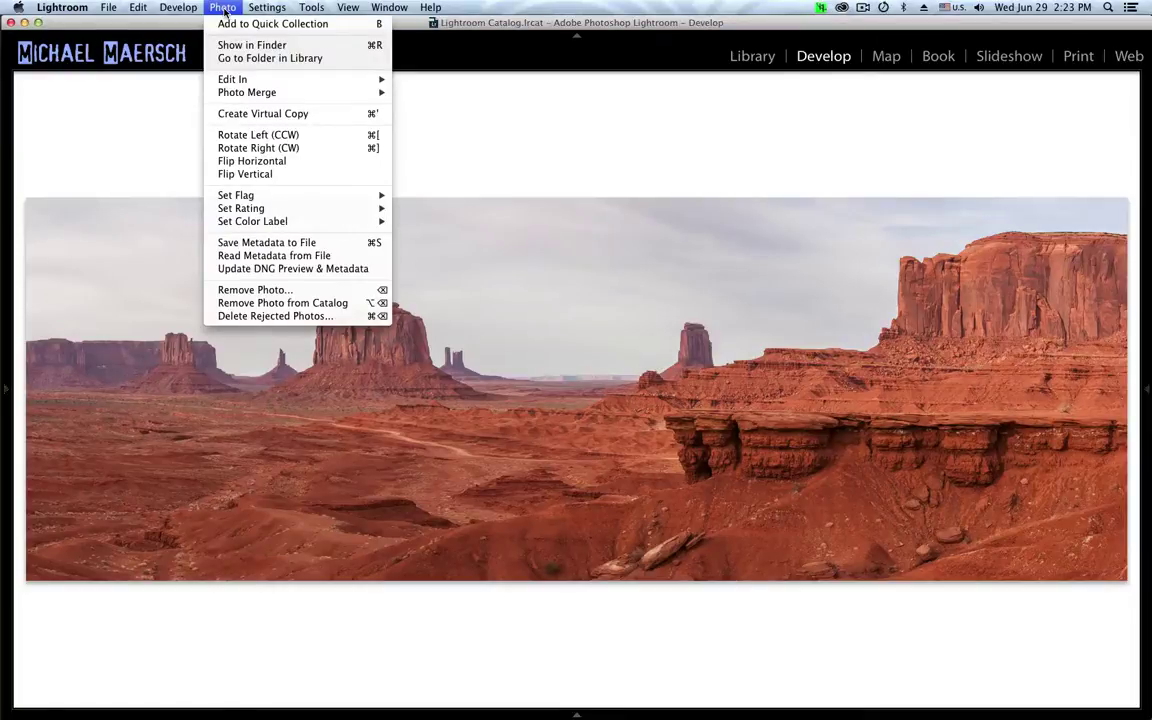
mouse_move(230, 78)
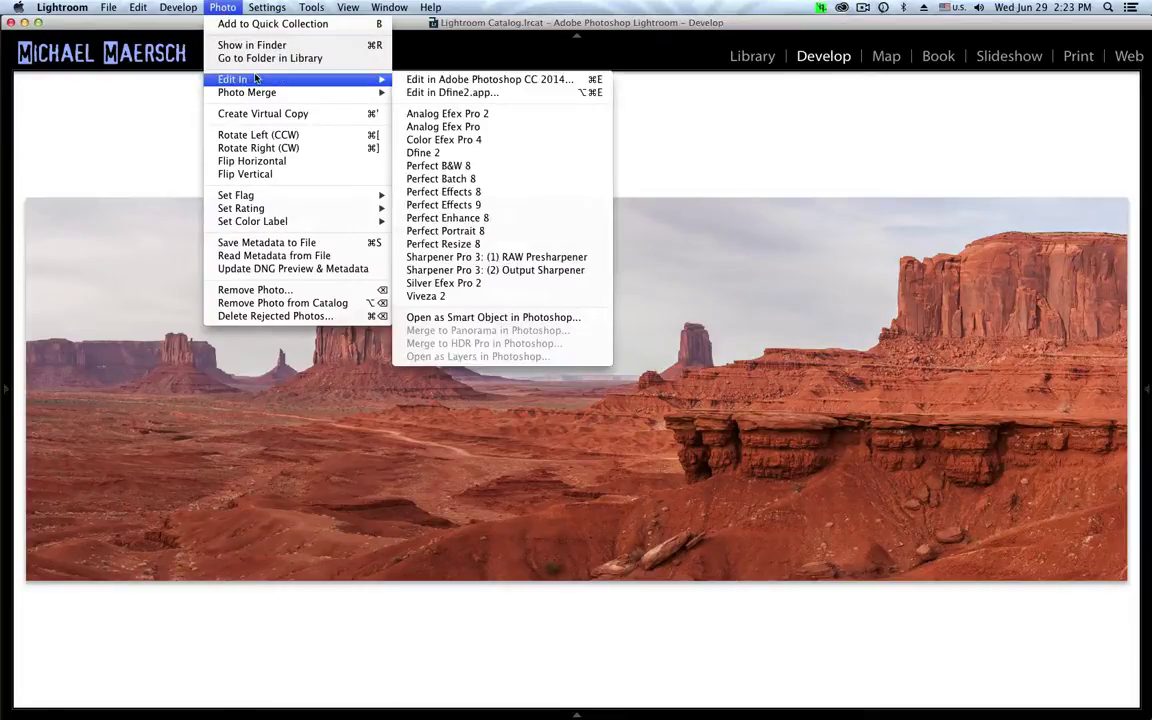
click(432, 84)
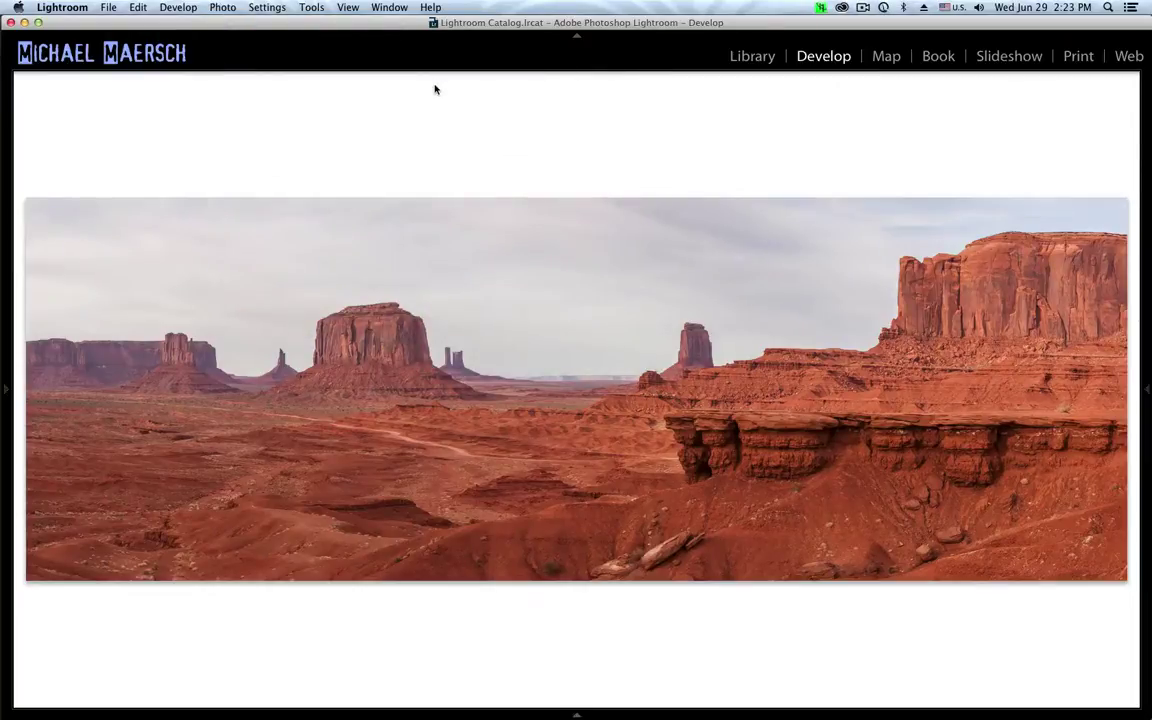